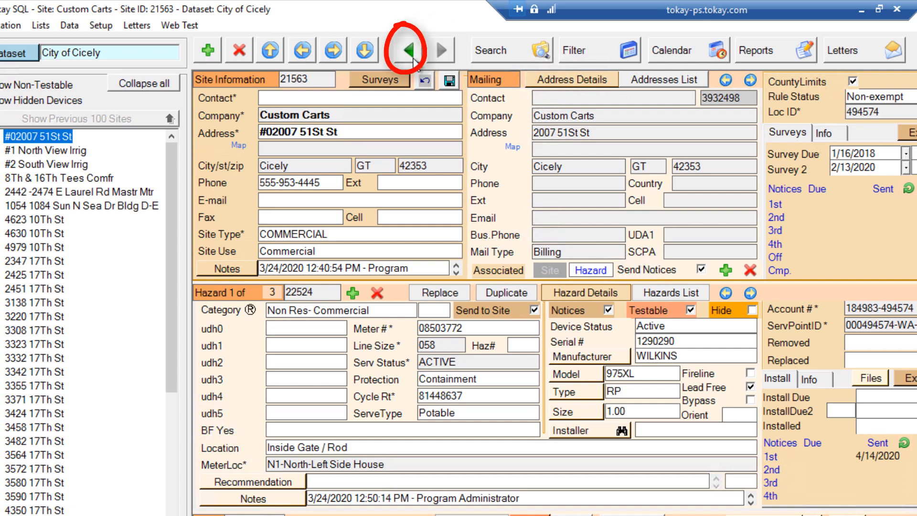
Step: Go back to the previously visited site record and return to the Custom Carts site
left_click(409, 53)
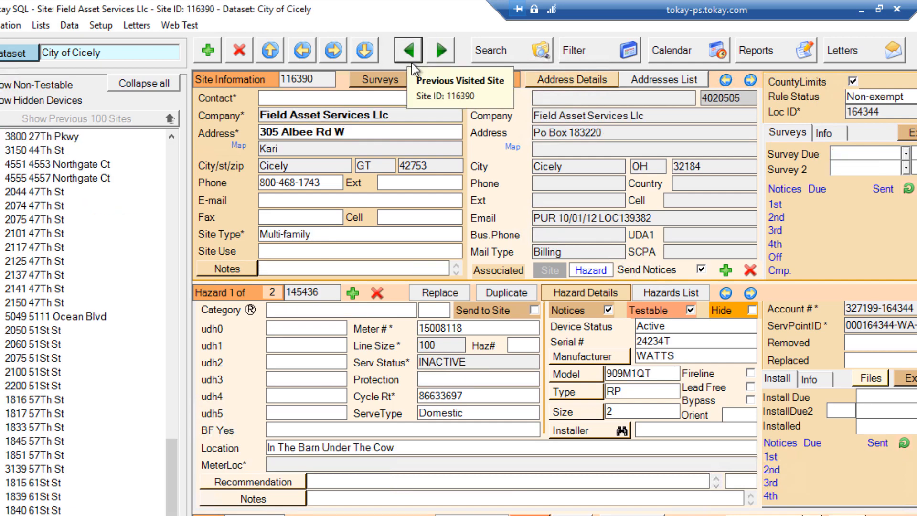
left_click(447, 59)
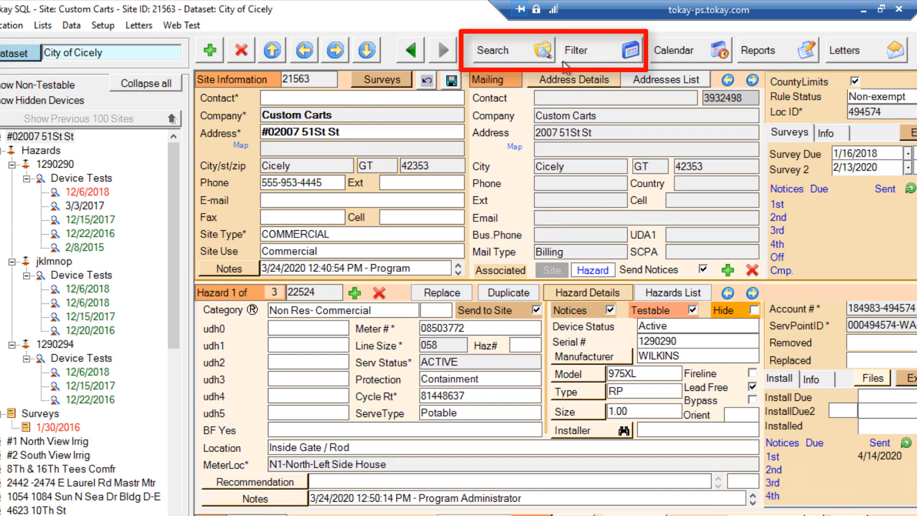
Step: Rename the Contact label in the Site Information section as BF Contact
left_click(208, 98)
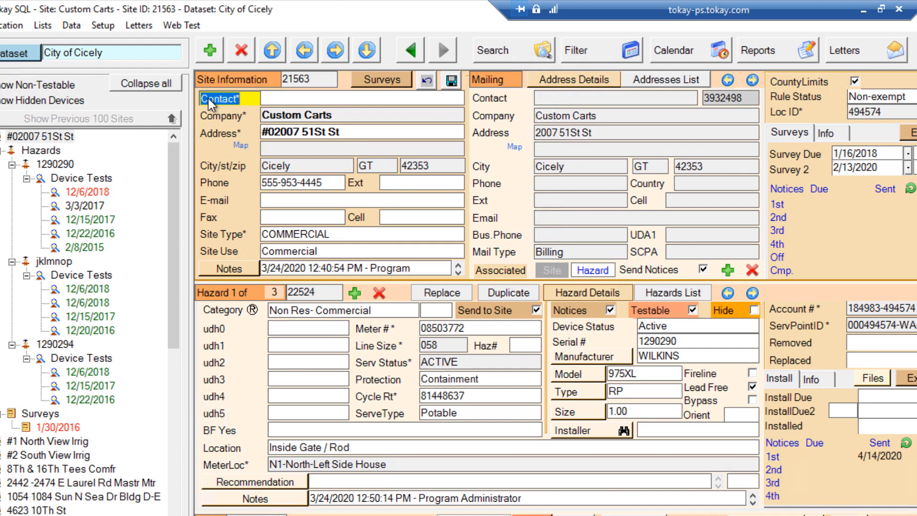
key("Left")
type("BF")
key("Return")
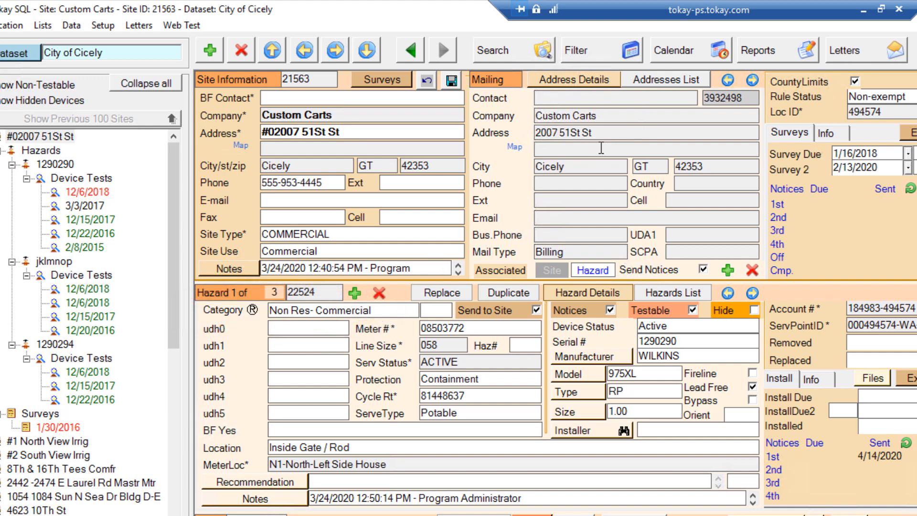
left_click(590, 251)
left_click(579, 167)
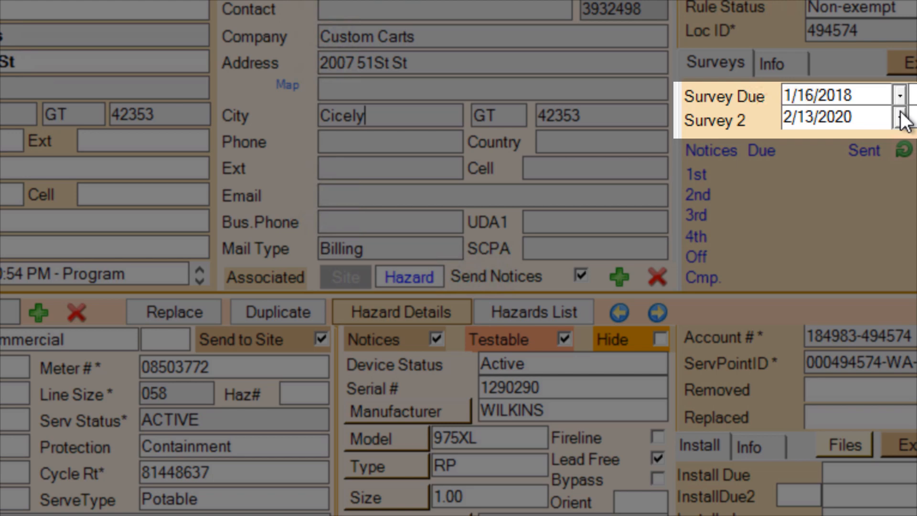
Step: Replace the Survey 2 date of the Custom Carts site with 4/5/2020
left_click(868, 119)
left_click_drag(823, 120, 726, 119)
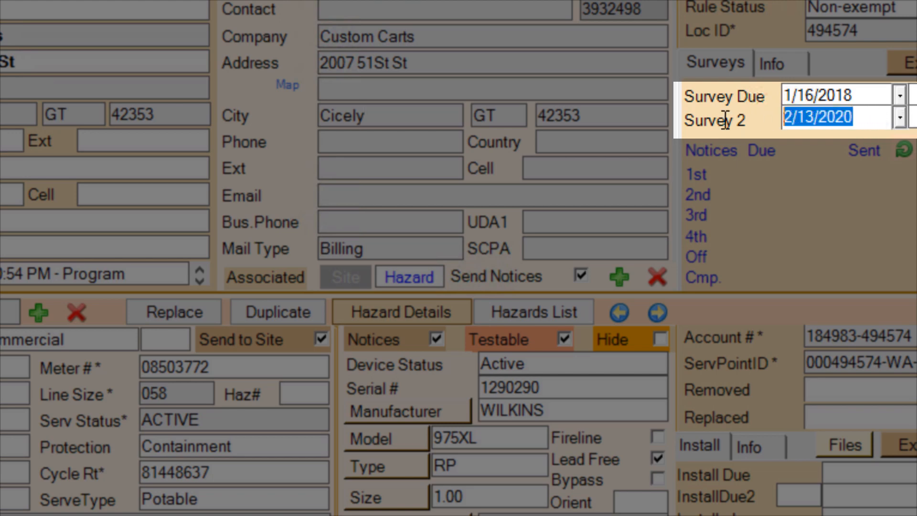
key("BackSpace")
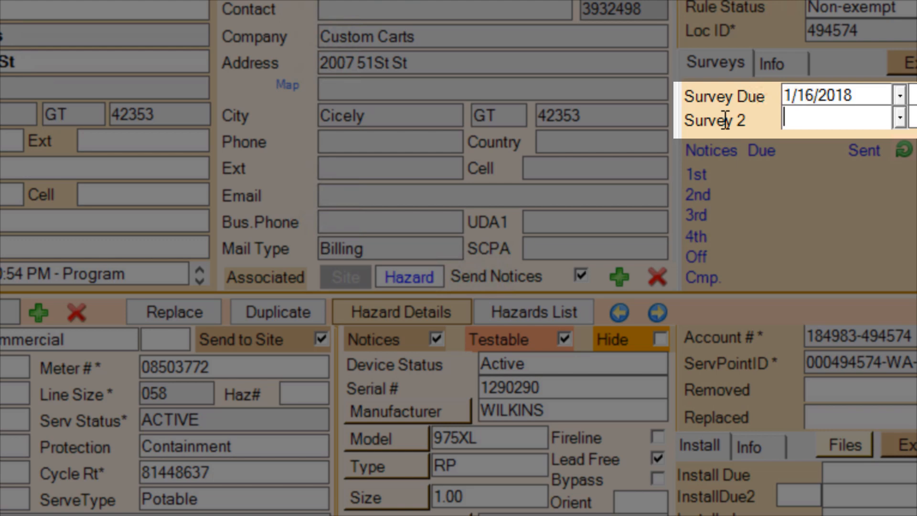
type("4")
type("/")
type("5")
type("-")
type("2020")
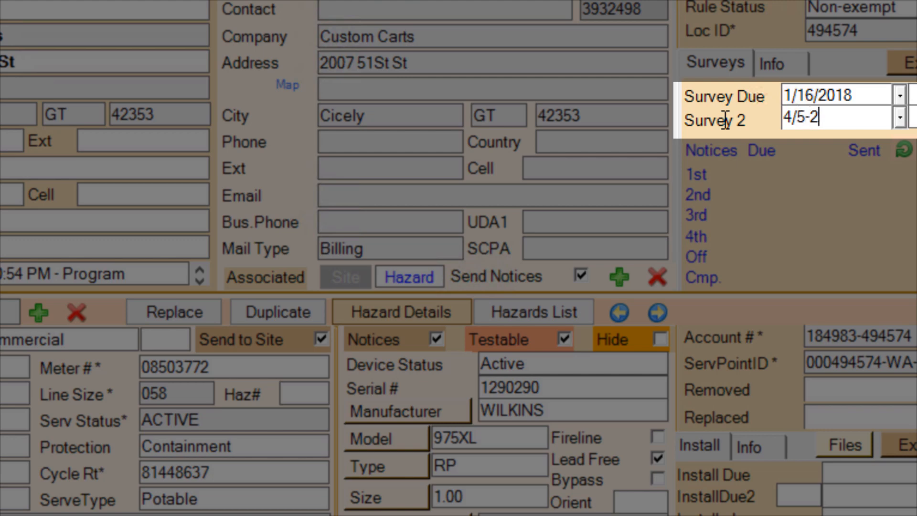
Step: Set the Survey 2 date to March 5, 2020 with the date field's calendar
left_click(900, 121)
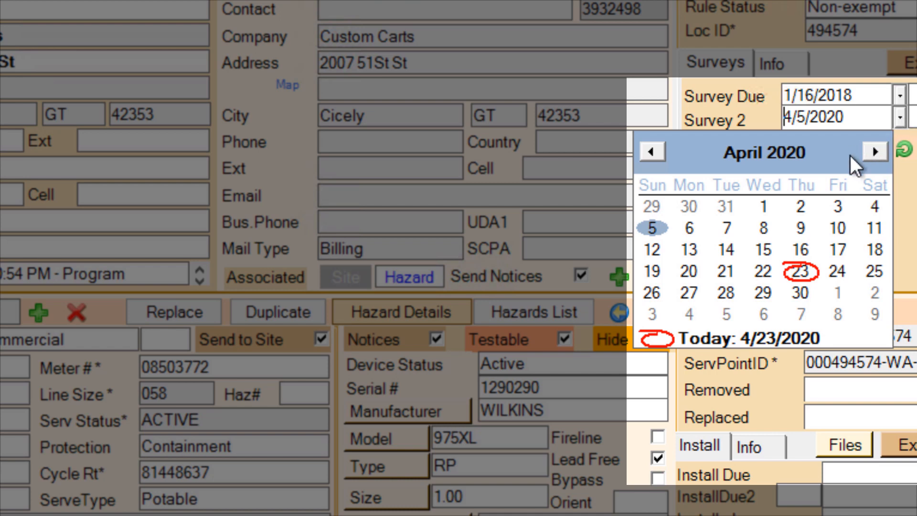
left_click(867, 151)
left_click(650, 163)
left_click(751, 154)
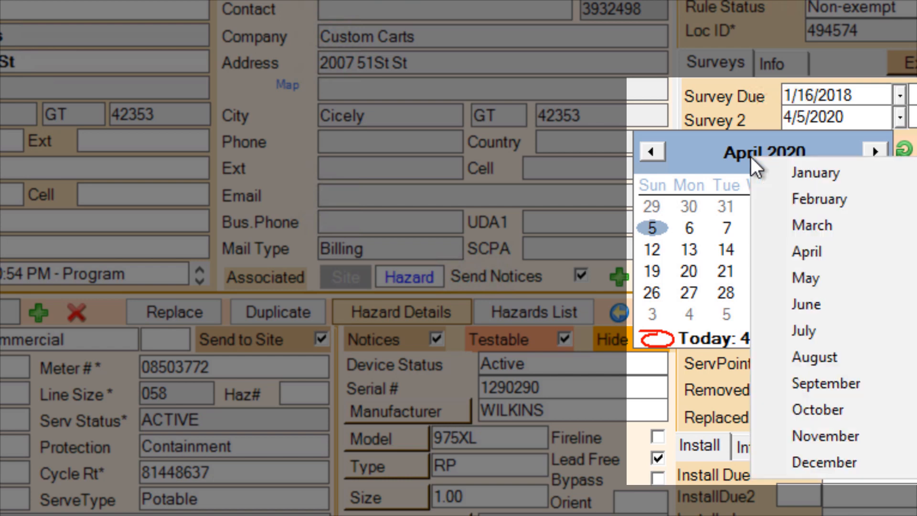
left_click(795, 228)
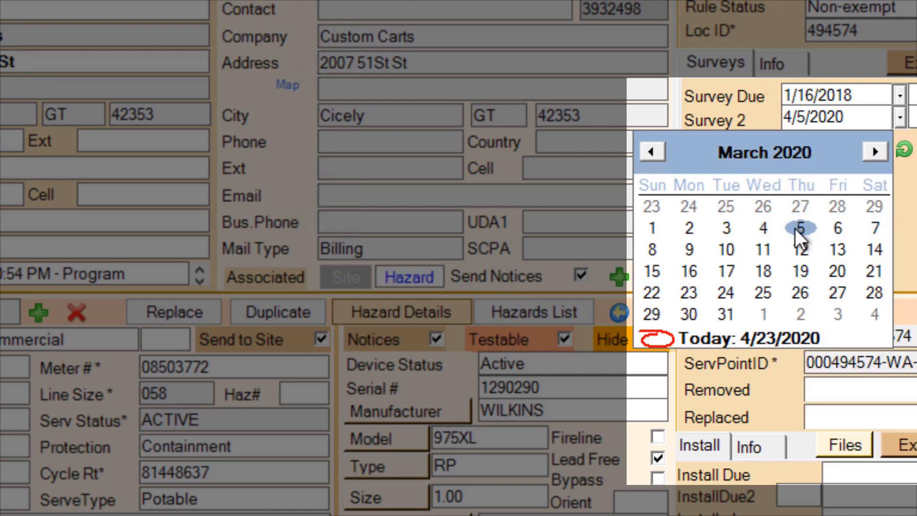
left_click(797, 146)
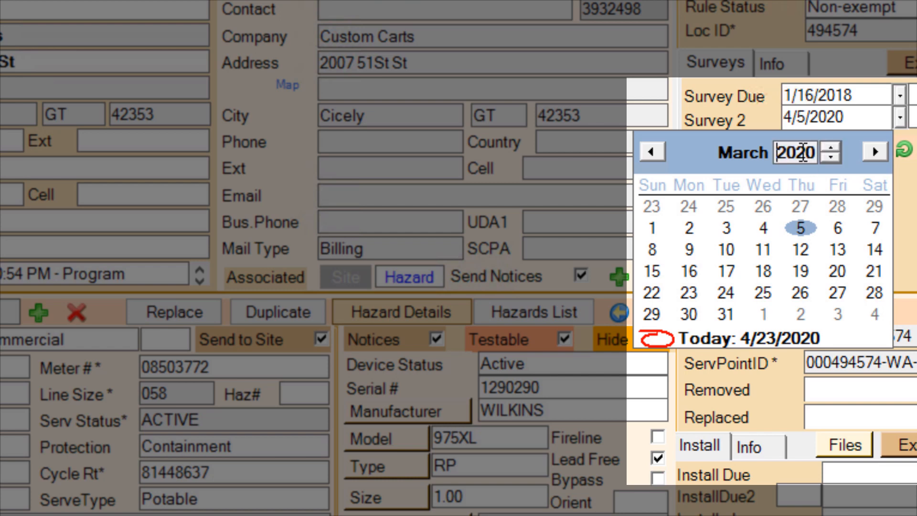
left_click(837, 158)
left_click(801, 228)
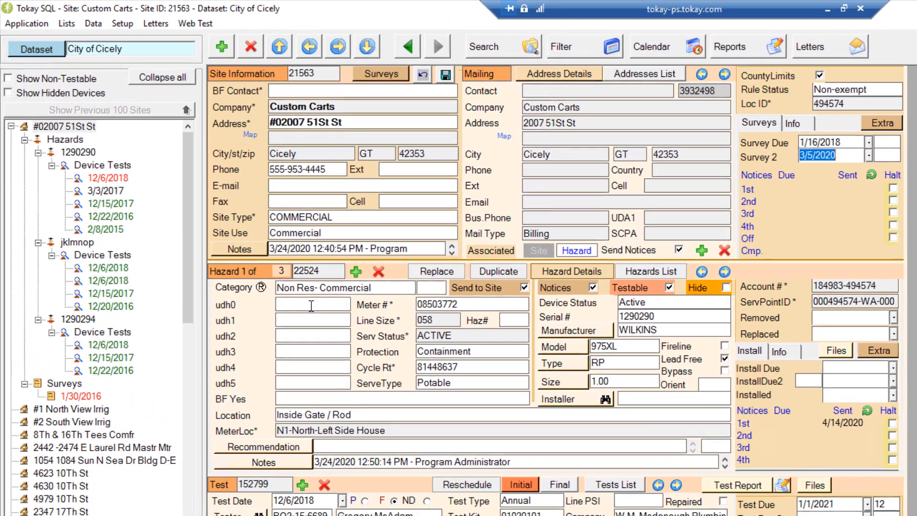
Step: Rename the udh3 label in the Hazard section as Review and place the cursor in its value field
left_click(399, 288)
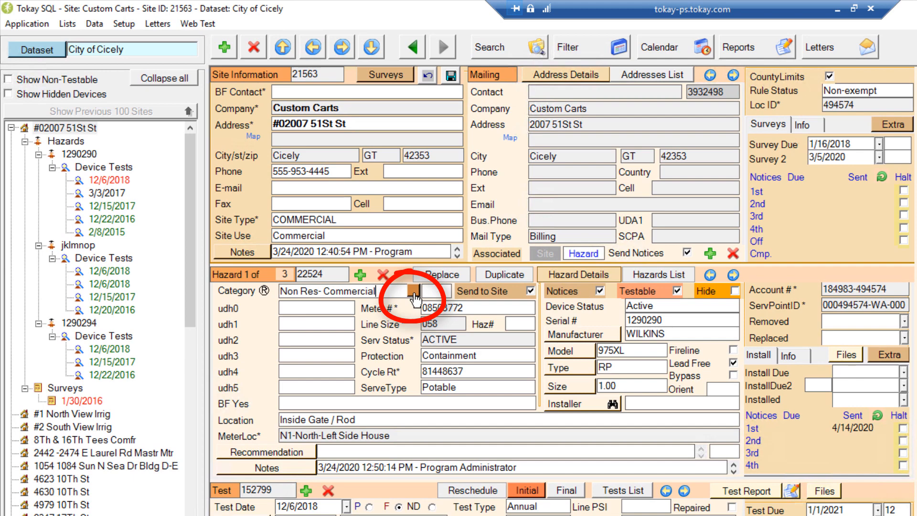
double_click(234, 359)
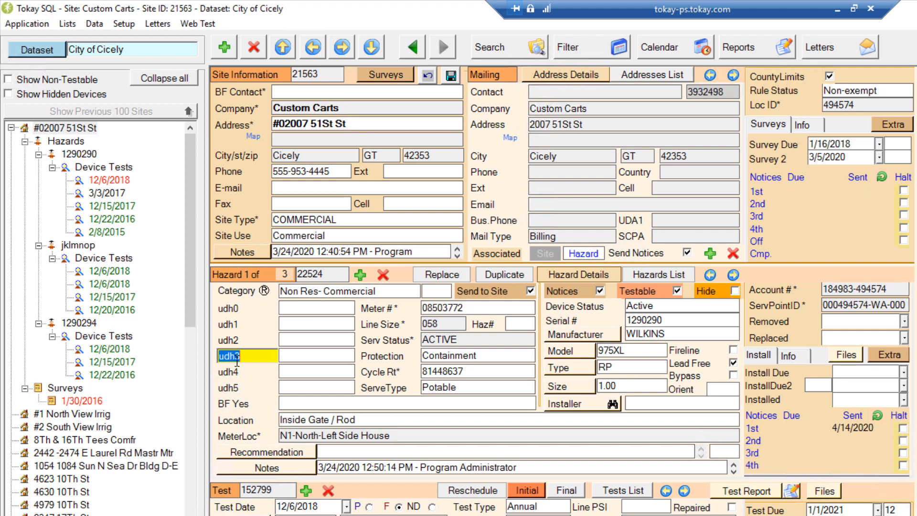
type("Review")
key("Return")
left_click(291, 359)
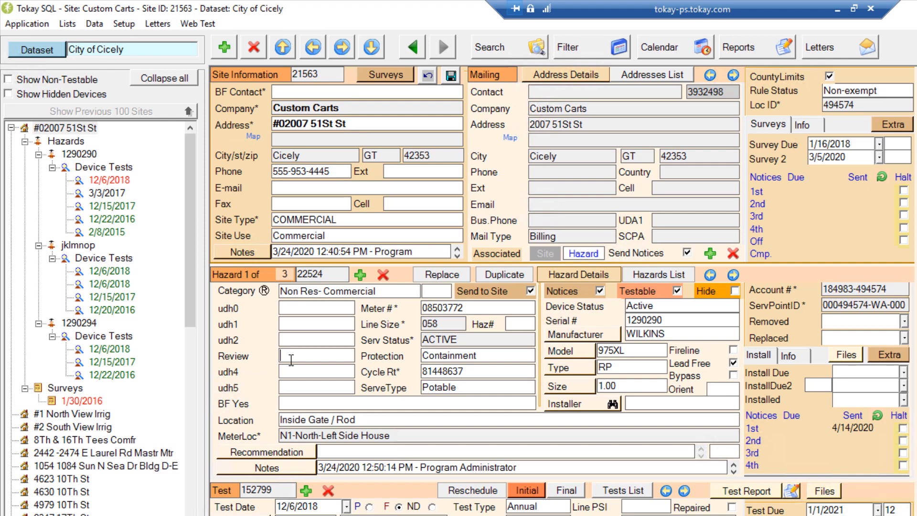
Step: Open the Field Names setup and enlarge the Fields window so more rows fit
left_click(124, 25)
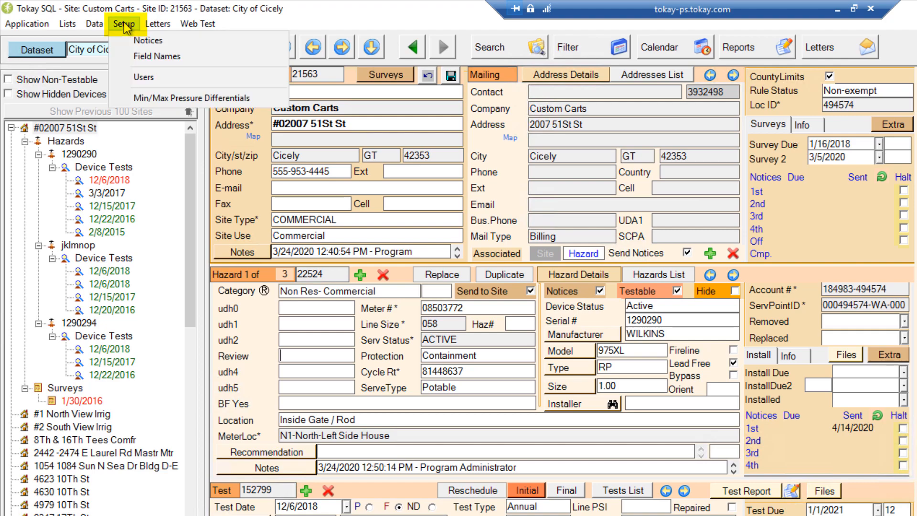
left_click(129, 56)
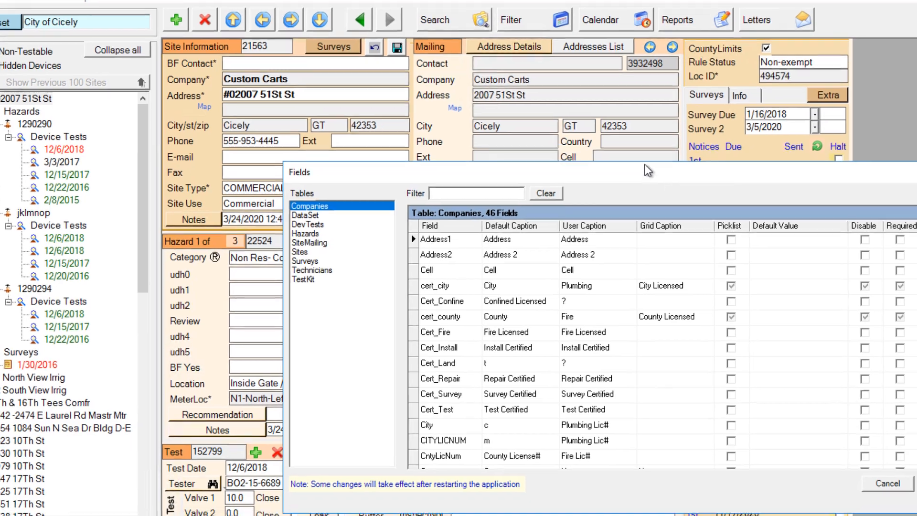
left_click_drag(645, 171, 526, 66)
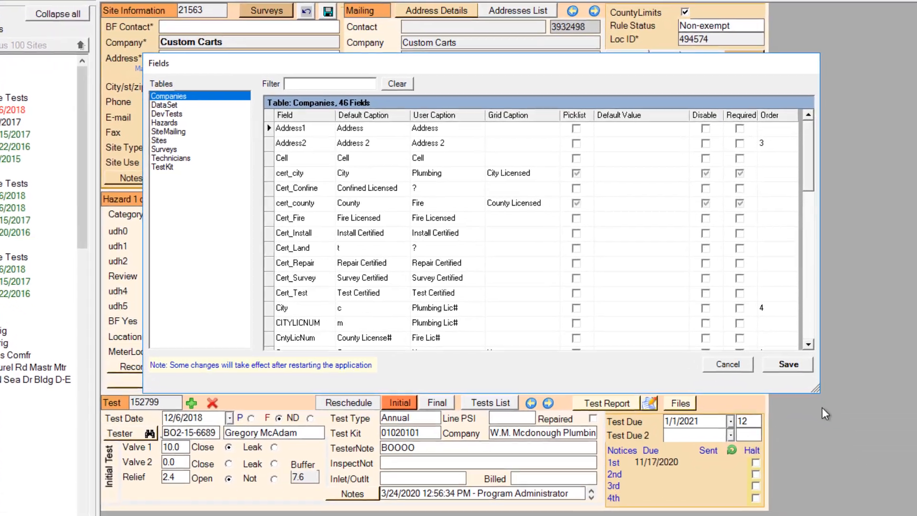
left_click_drag(791, 378, 894, 515)
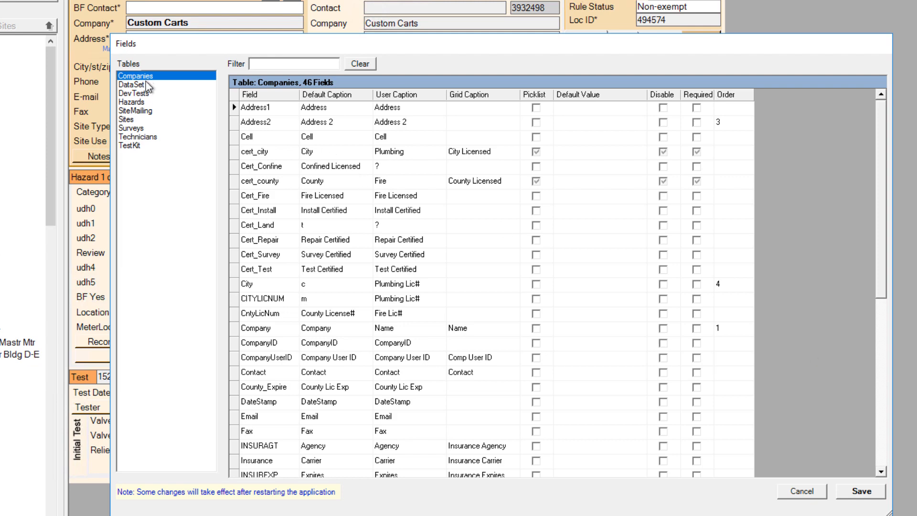
Step: Display the field list of the Hazards table
key("Down")
key("Down")
key("Down")
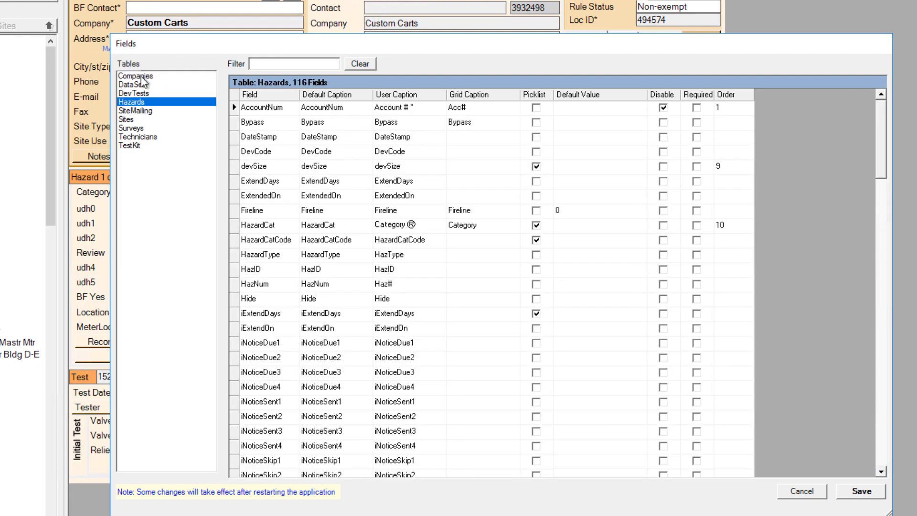
left_click(142, 78)
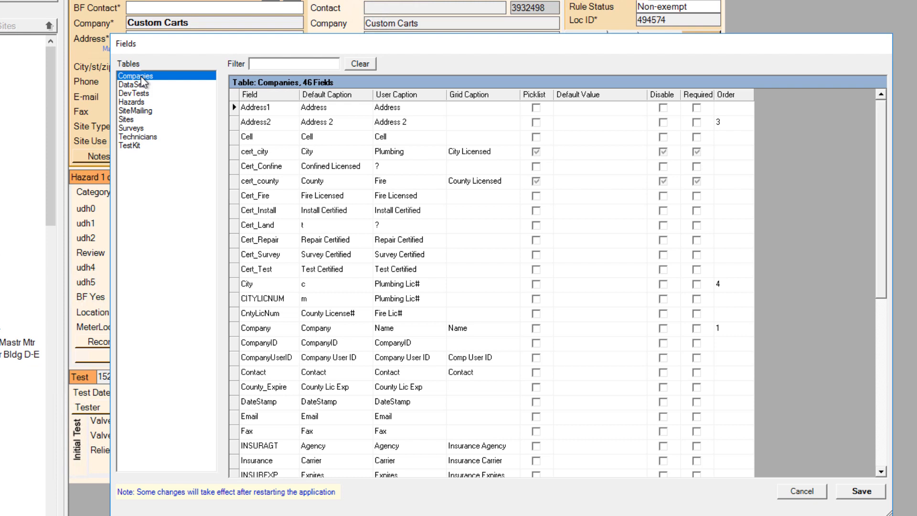
left_click(141, 103)
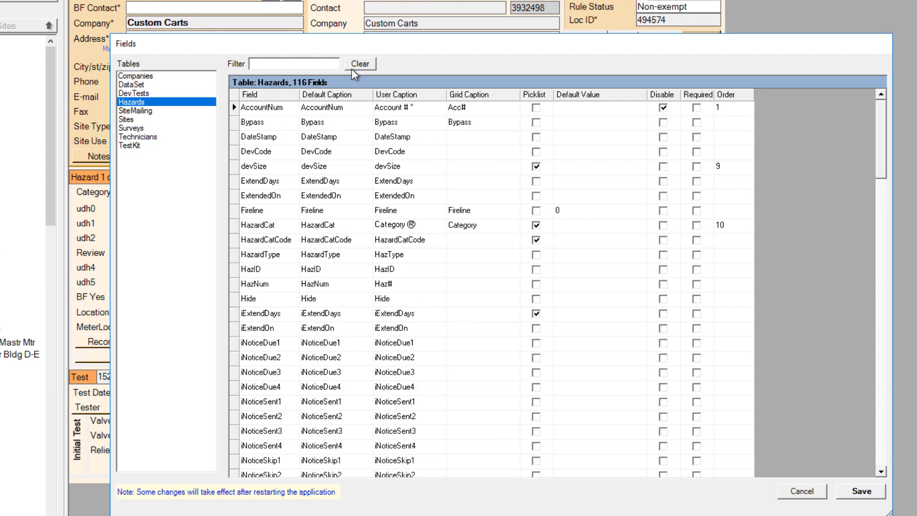
Step: Filter the Hazards fields by udh3
left_click(308, 67)
type("udh")
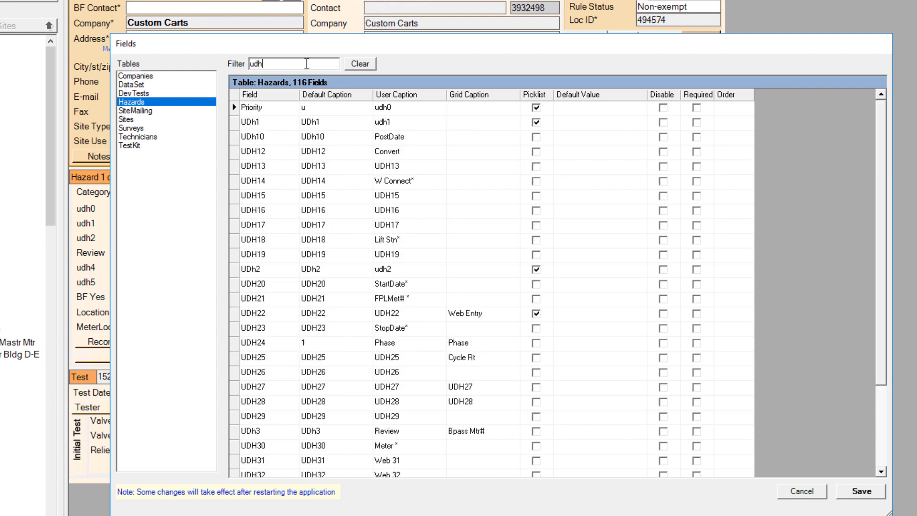
type("3")
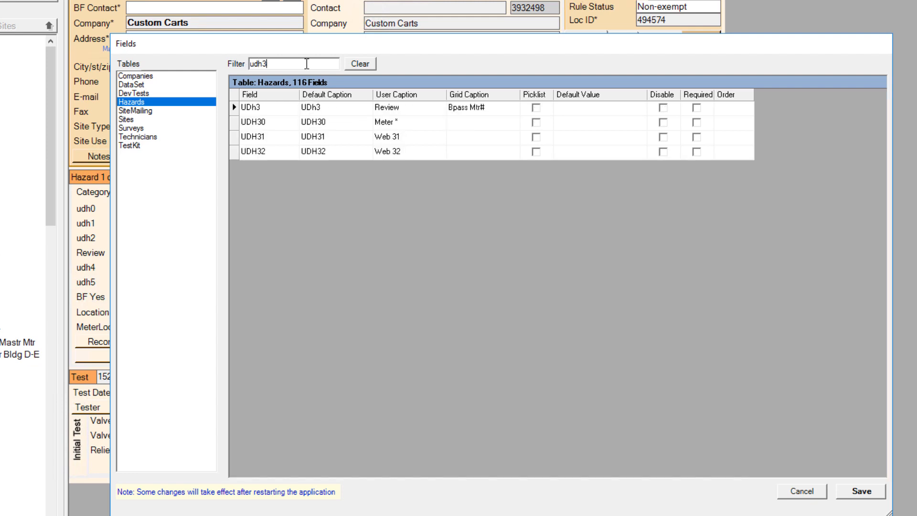
Step: Filter the Hazards fields by the caption Review and clear the filter
key("BackSpace")
key("BackSpace")
key("BackSpace")
key("BackSpace")
type("Revi")
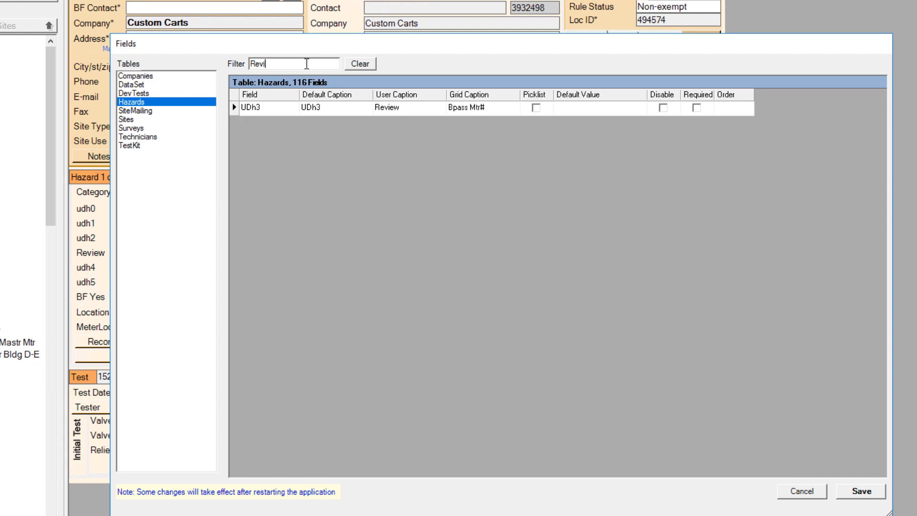
type("ew")
key("BackSpace")
key("BackSpace")
key("BackSpace")
key("BackSpace")
key("BackSpace")
key("BackSpace")
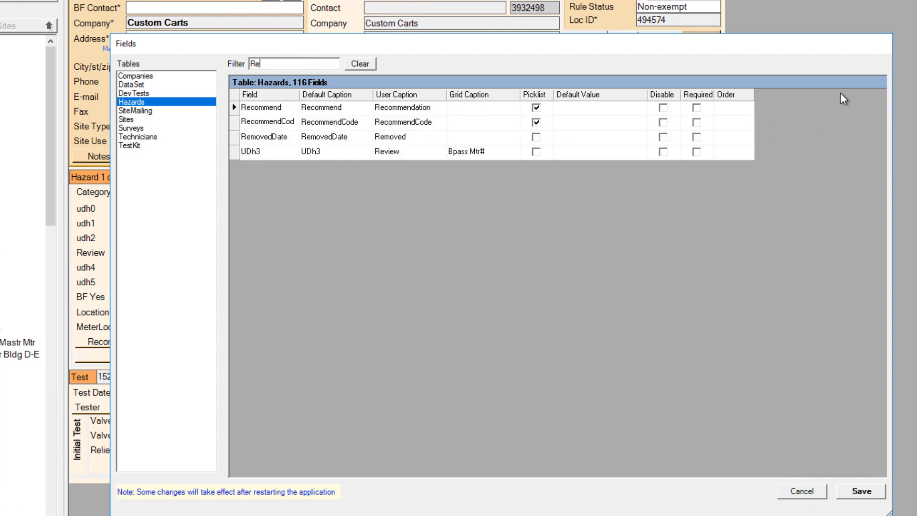
Step: Enable the Picklist option for the UDh3 field captioned Review in the Hazards table
scroll(863, 116, "down", 14)
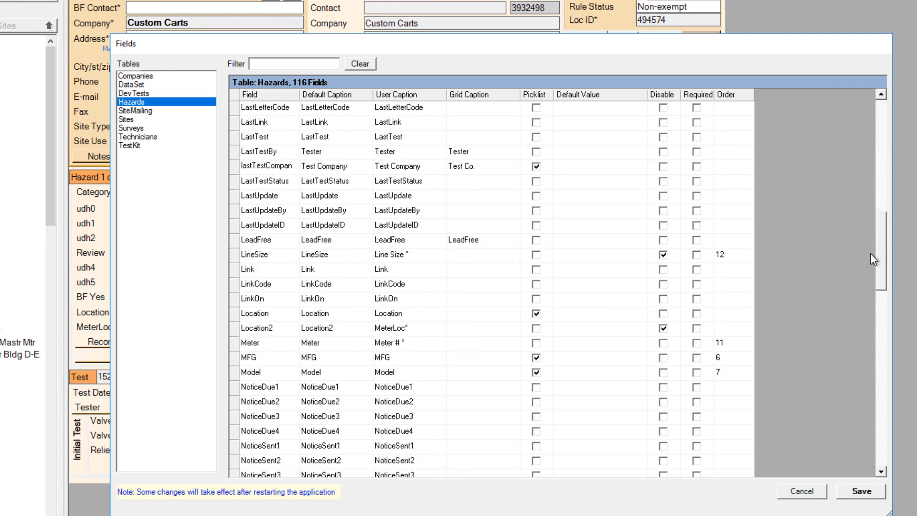
scroll(868, 270, "down", 5)
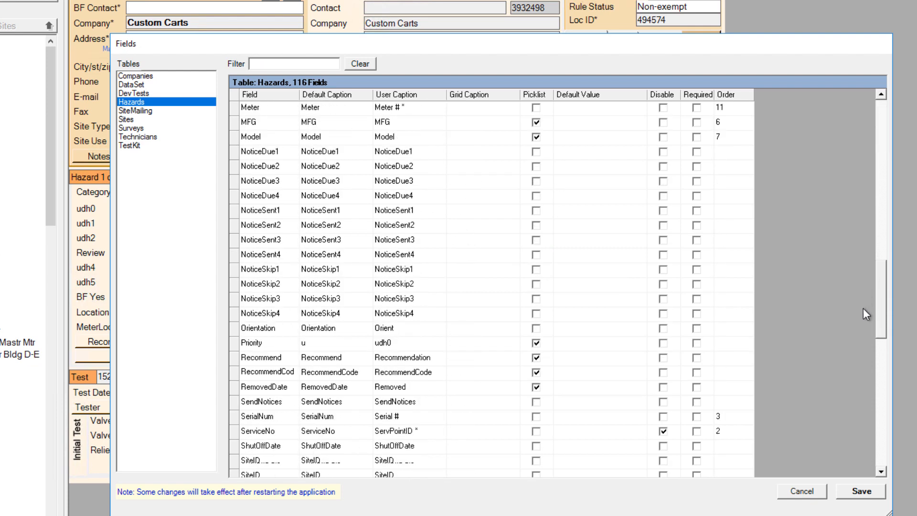
scroll(862, 311, "down", 3)
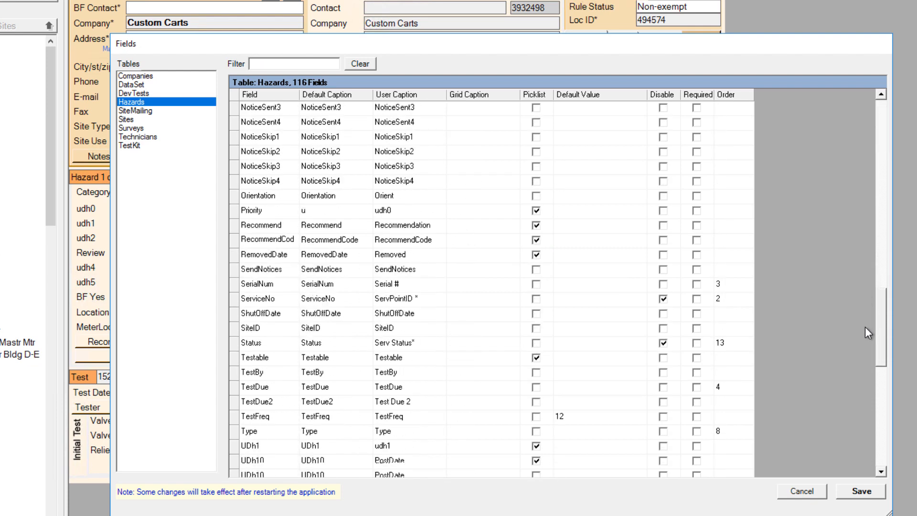
scroll(867, 334, "down", 3)
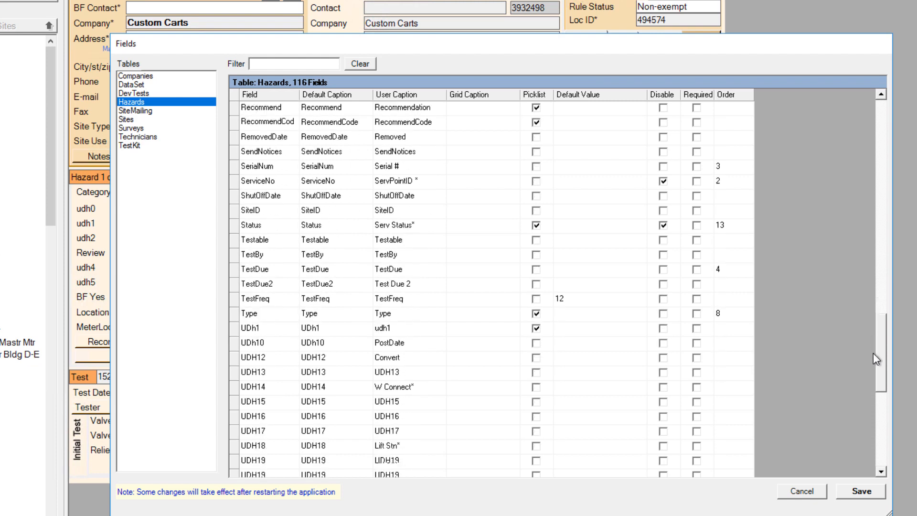
left_click_drag(873, 355, 850, 401)
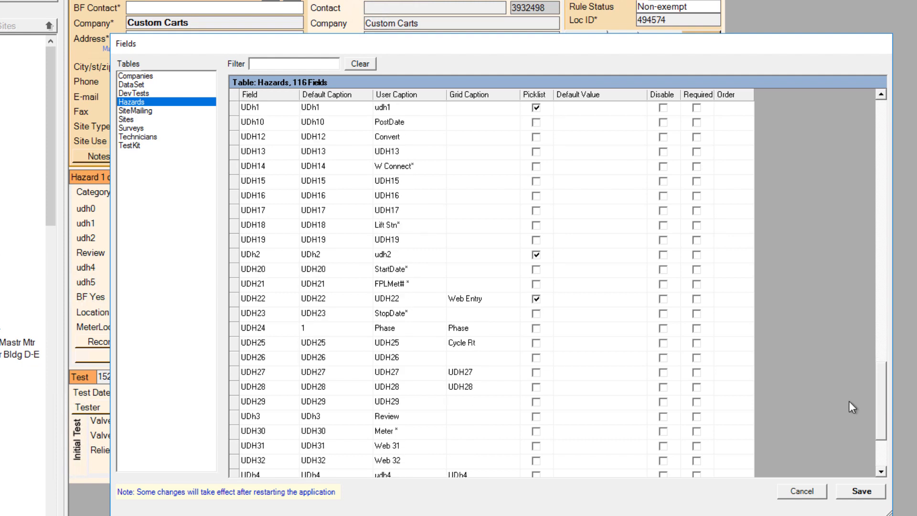
left_click(239, 419)
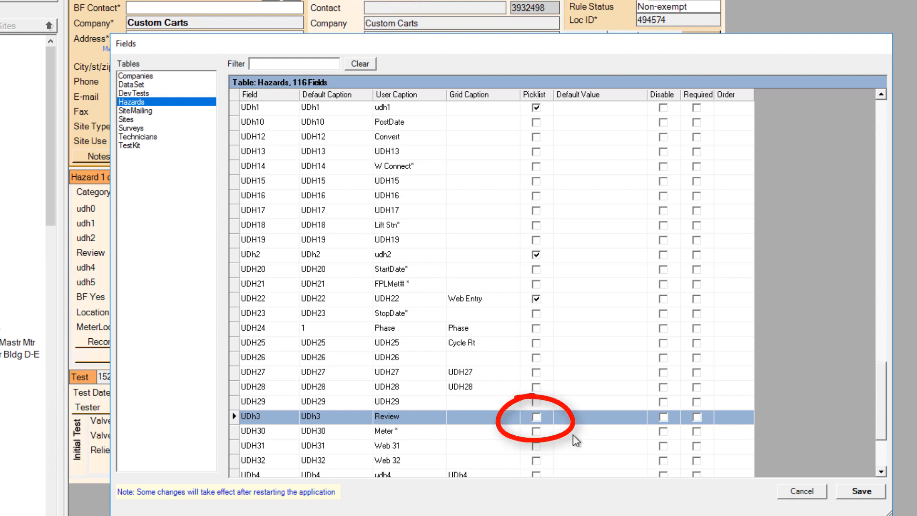
left_click(536, 417)
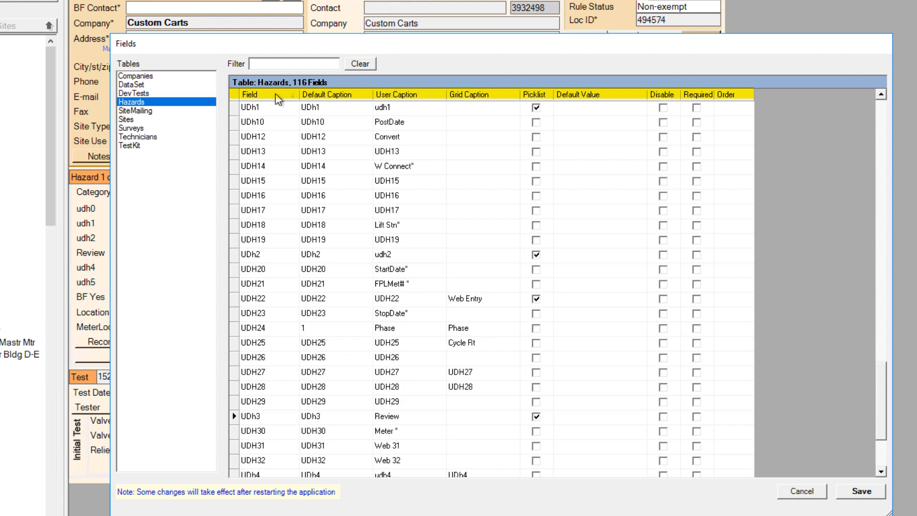
Step: Sort the Hazards field list by Default Caption in descending order
left_click(331, 95)
left_click(331, 95)
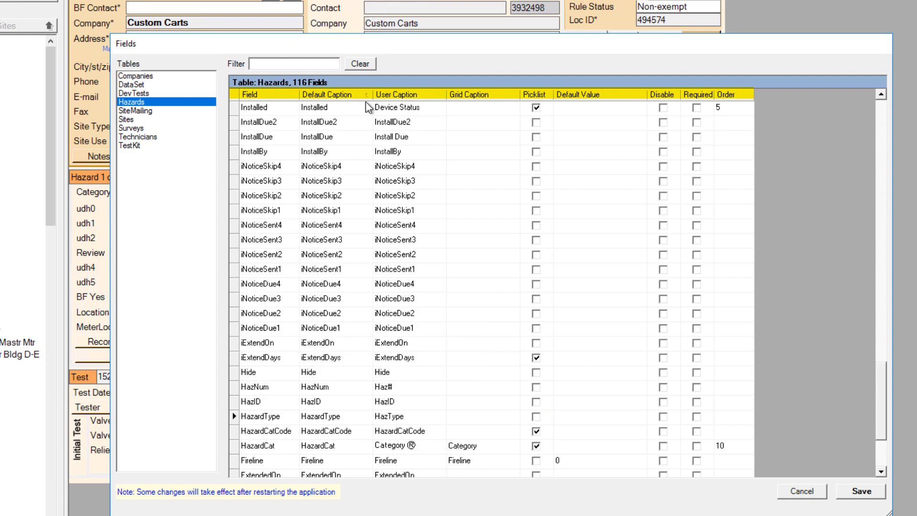
Step: Sort the Hazards field list by User Caption and by Default Value, and save the field settings
left_click(397, 94)
left_click(397, 95)
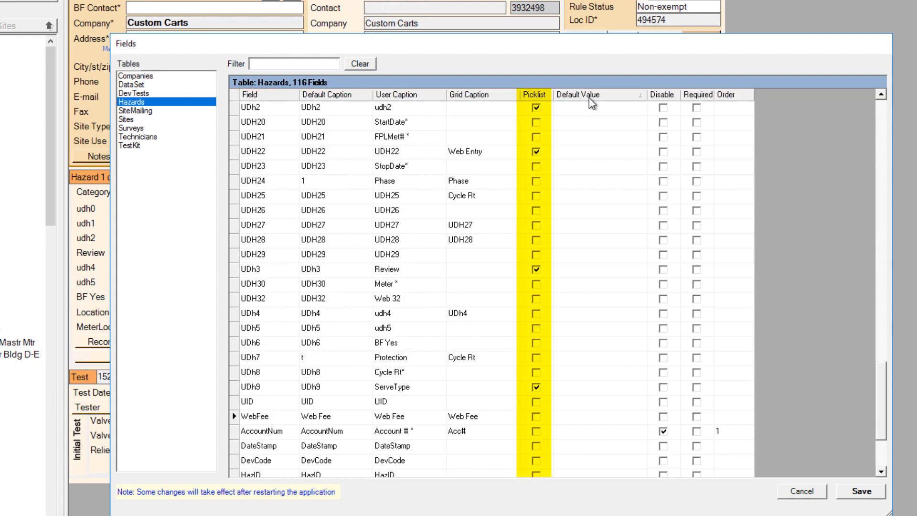
left_click(618, 96)
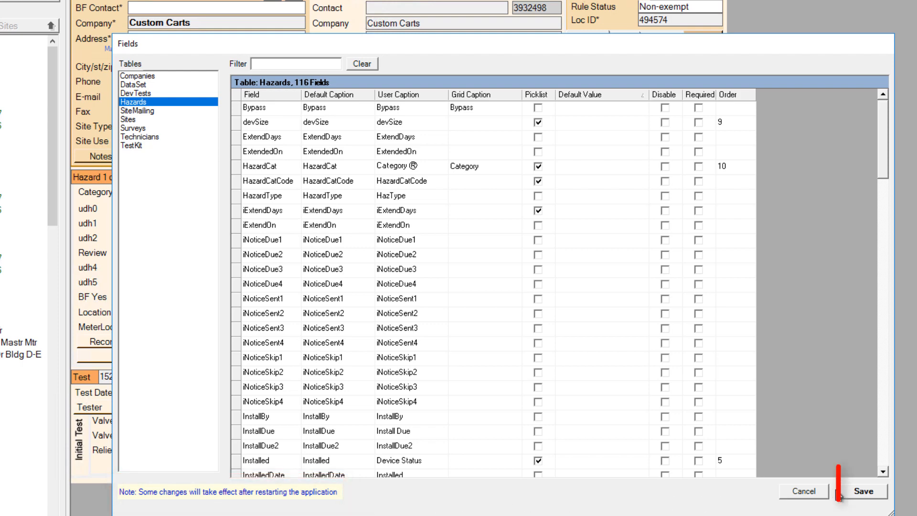
left_click(860, 493)
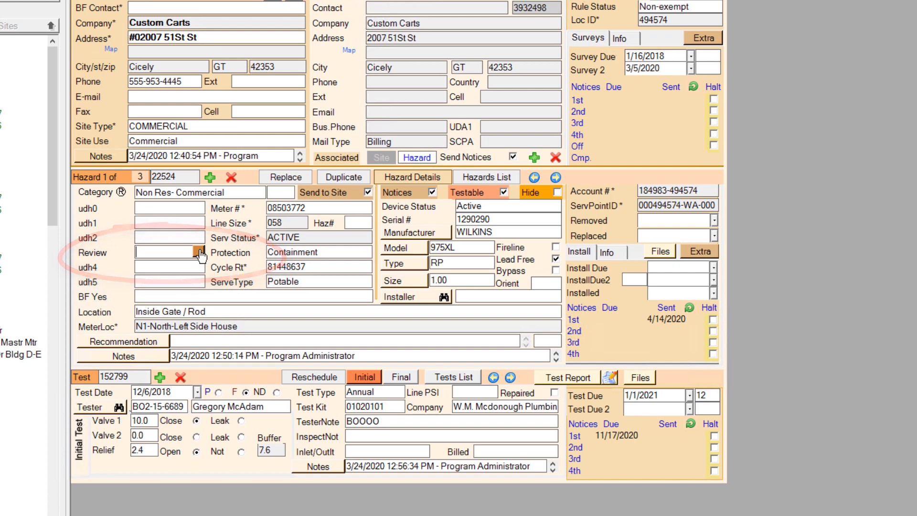
Step: Edit the empty pick list of the hazard's Review field and add the values All, Every and Avery
left_click(199, 252)
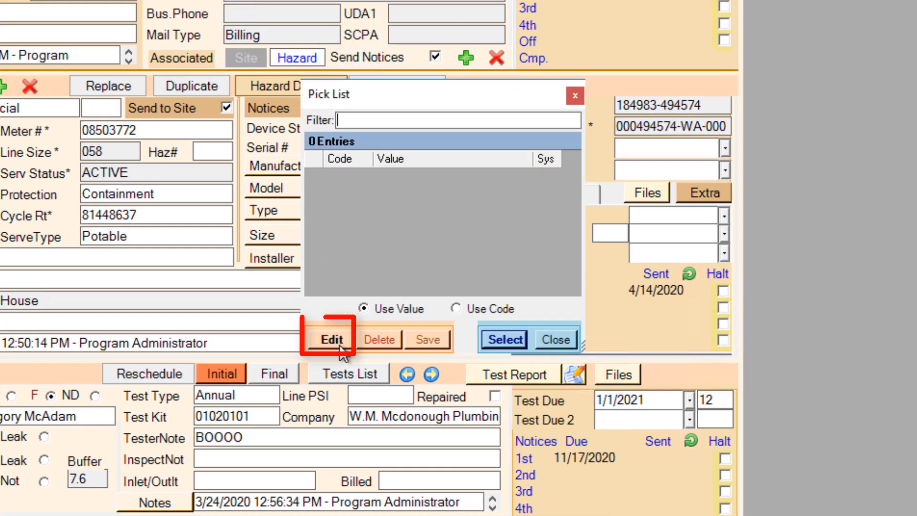
left_click(332, 339)
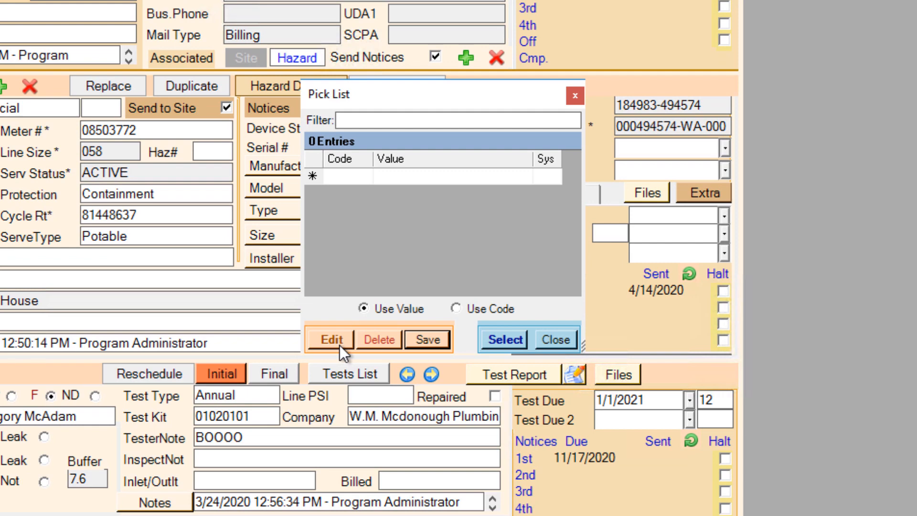
left_click(402, 176)
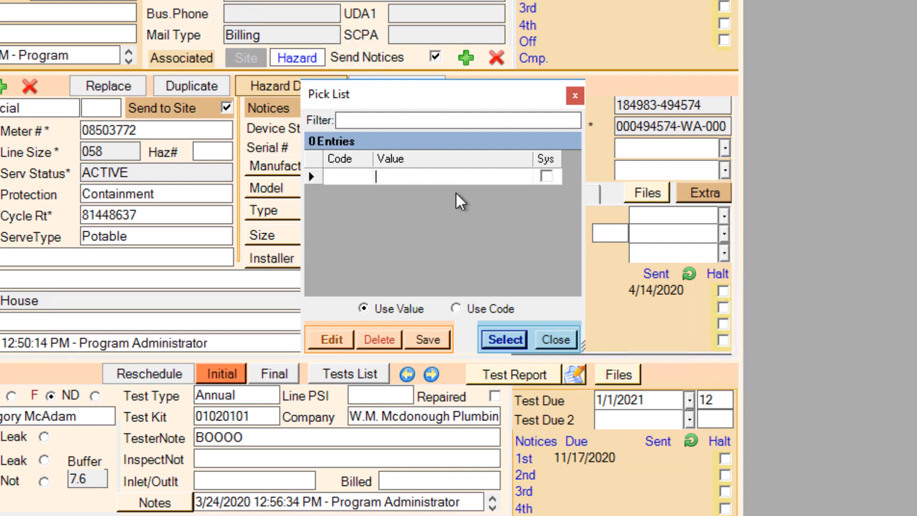
type("All")
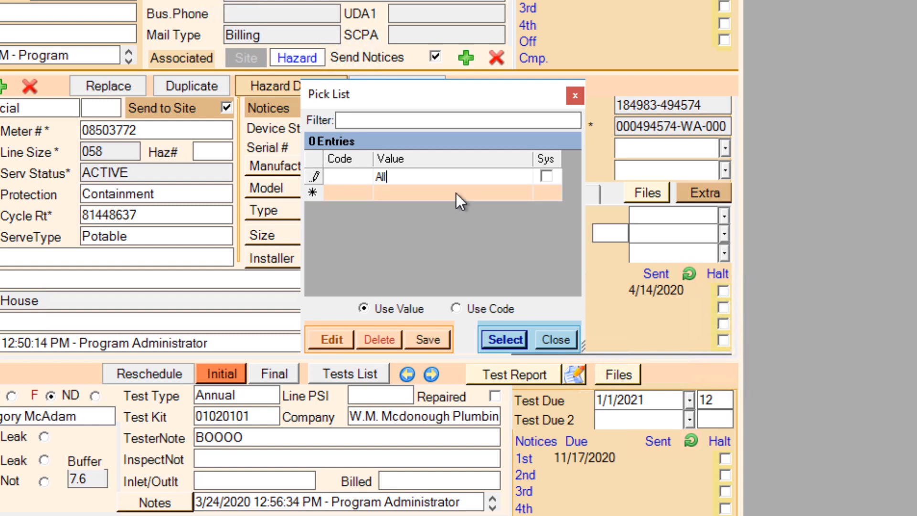
left_click(457, 193)
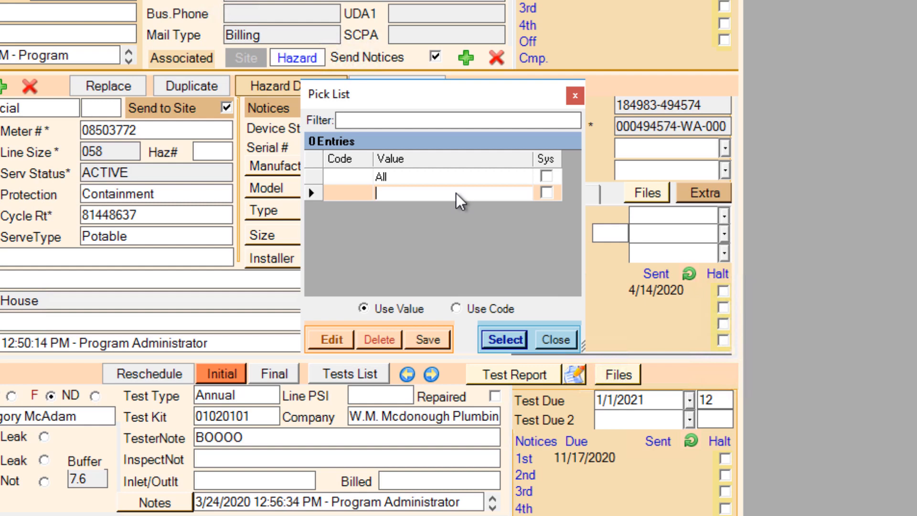
type("Every")
key("Return")
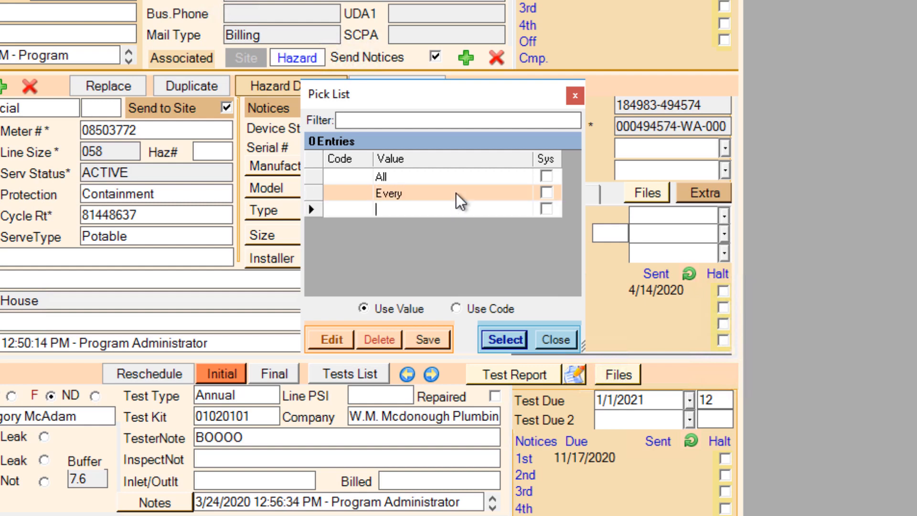
type("Avery")
key("Return")
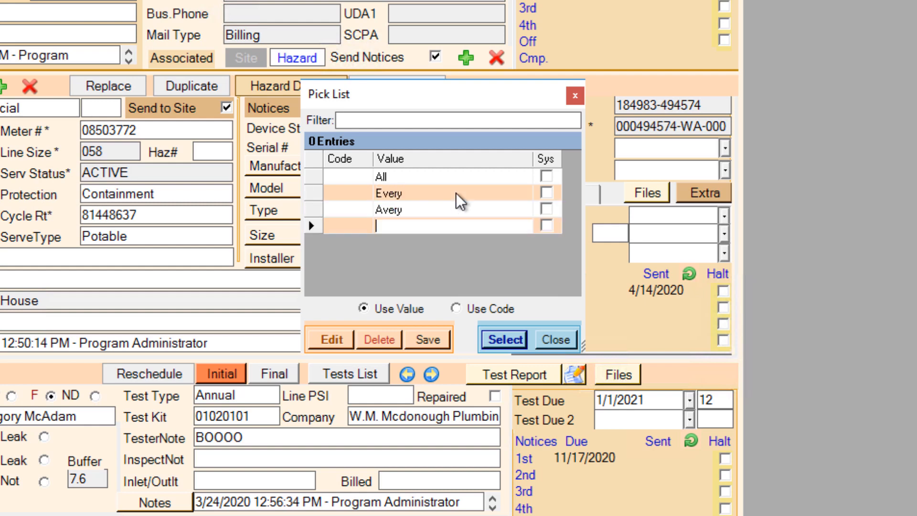
Step: Add the sample value afdjakj to the Review pick list and delete that entry again
type("afdjakj")
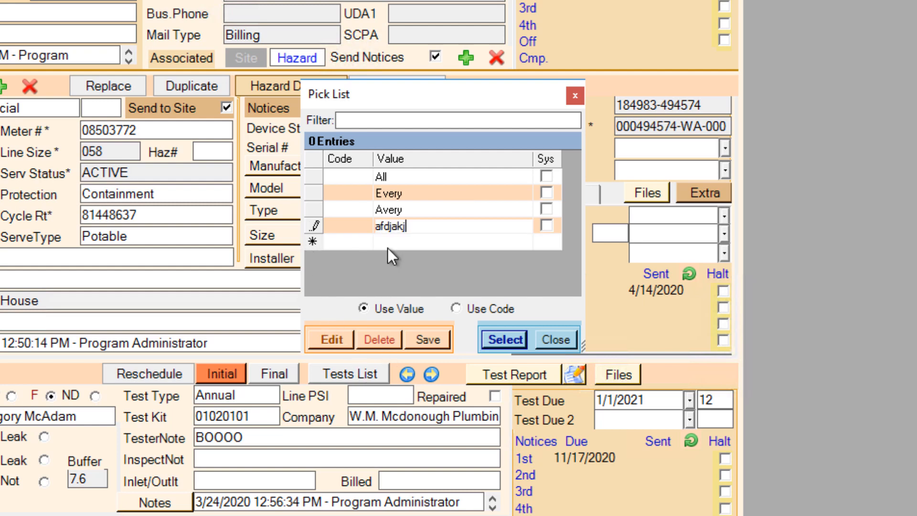
left_click(425, 209)
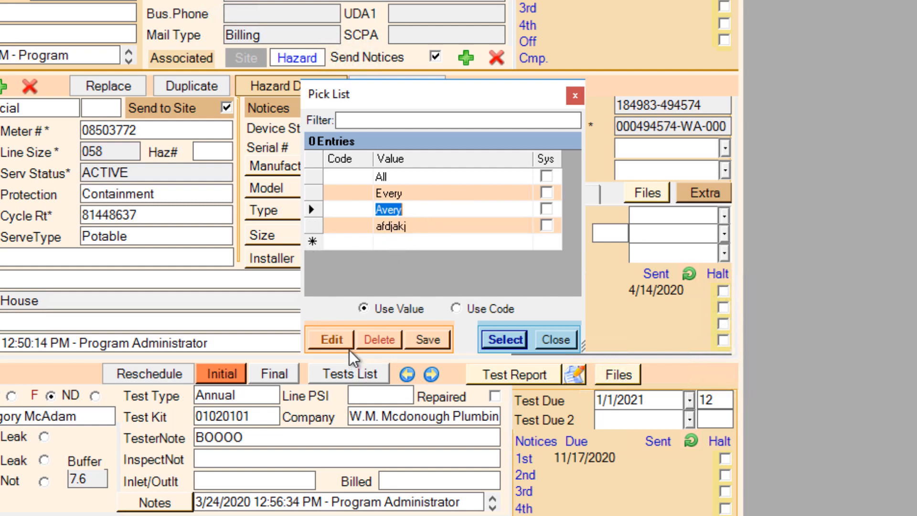
left_click(314, 226)
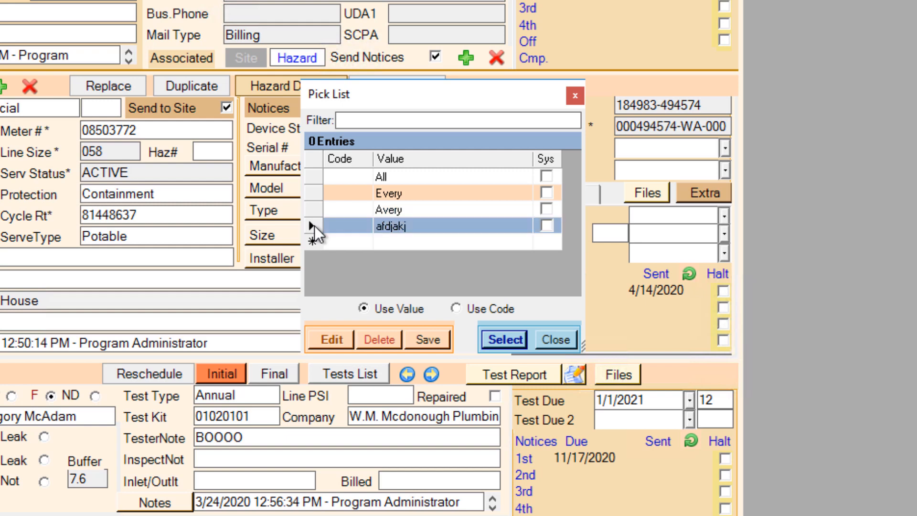
left_click(374, 339)
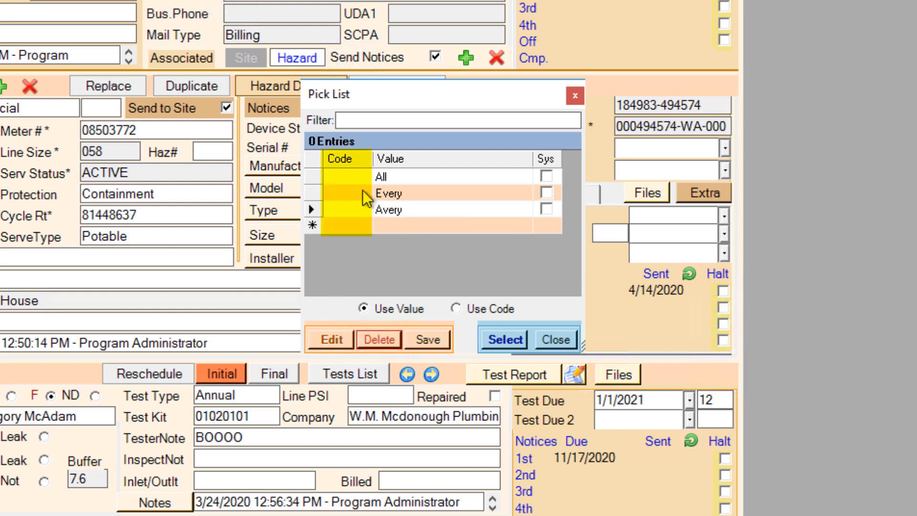
Step: Save the Review pick list entries and close the list without selecting a value
left_click(346, 177)
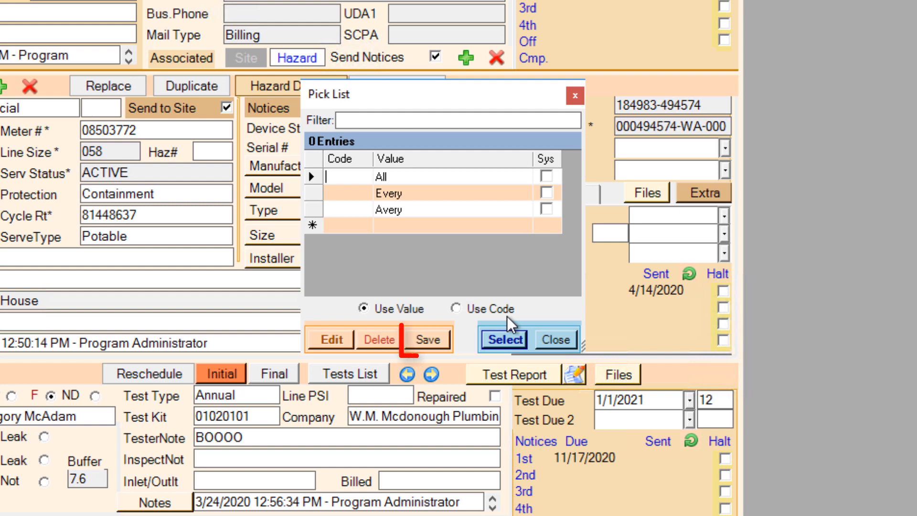
left_click(435, 341)
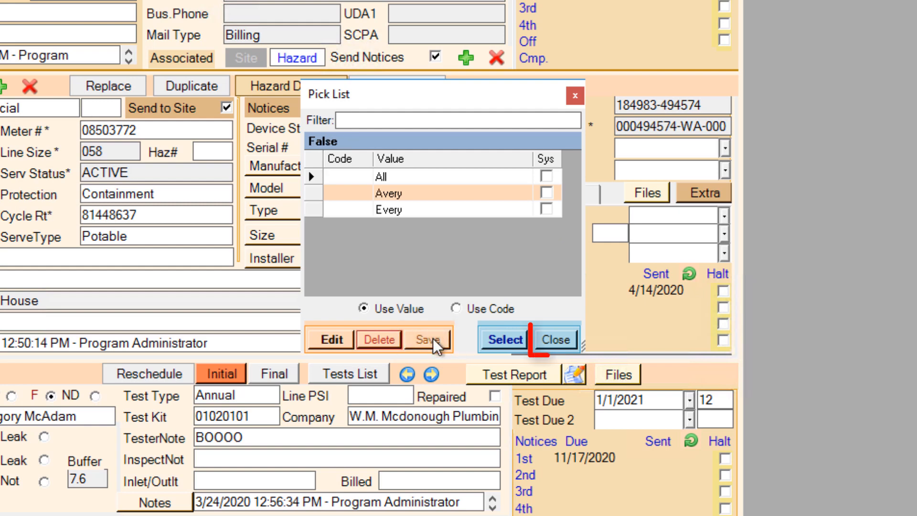
left_click(560, 339)
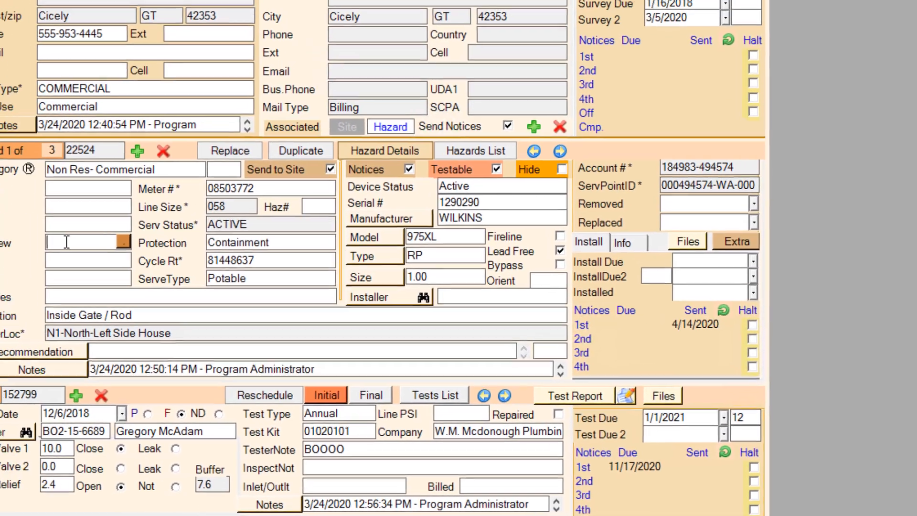
Step: Set the hazard's Review field to Avery and look over the field's pick list entries
left_click(59, 242)
type("A")
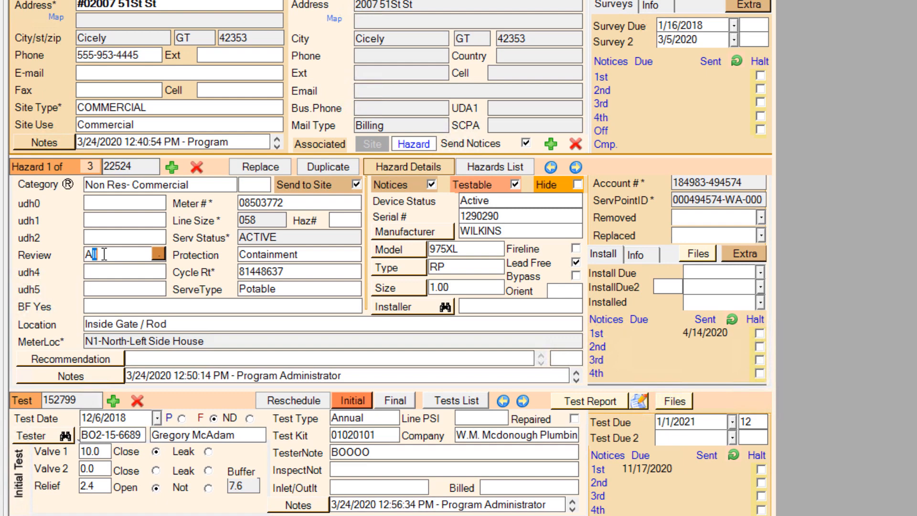
type("very")
key("Tab")
left_click(158, 253)
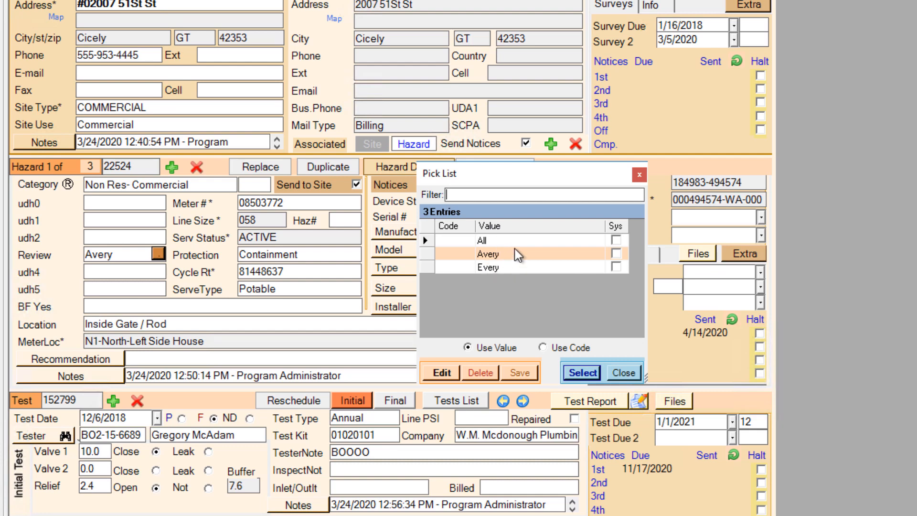
left_click(640, 174)
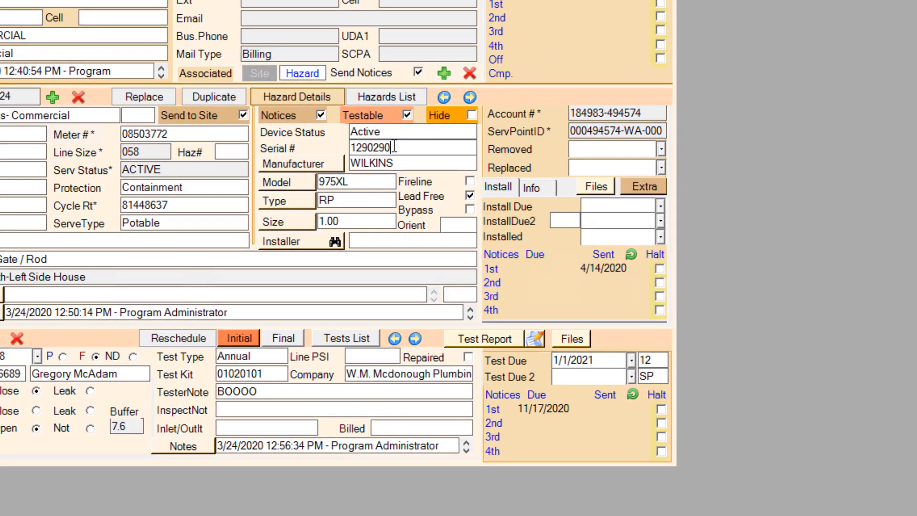
Step: Find the hazard whose Serial # is 1998641 and go to its record
right_click(394, 150)
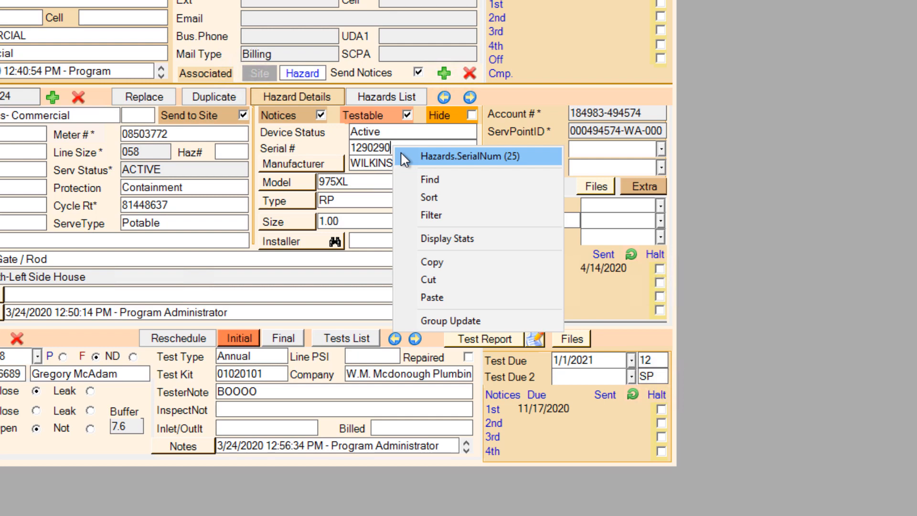
left_click(406, 182)
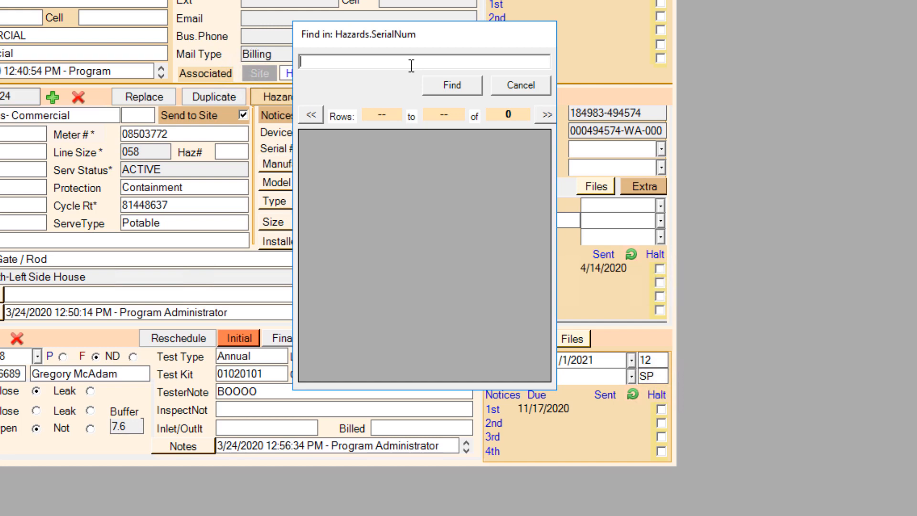
type("19")
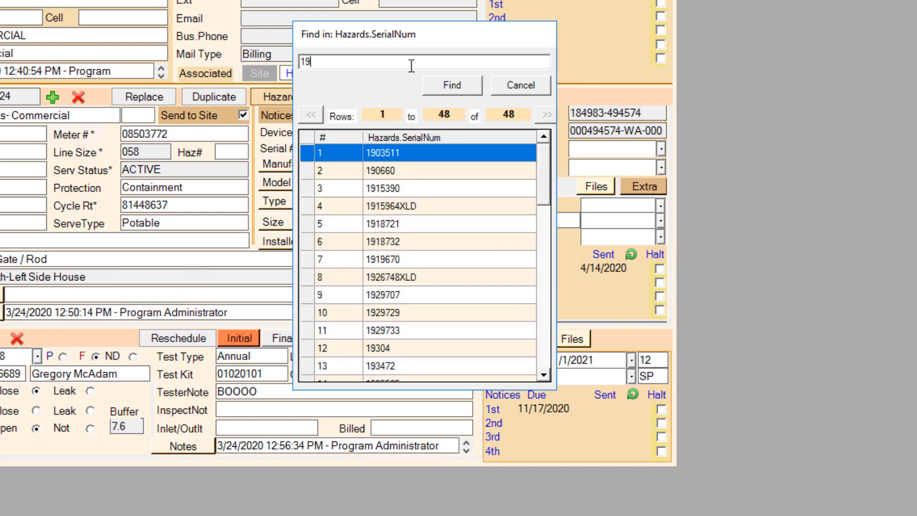
type("98641")
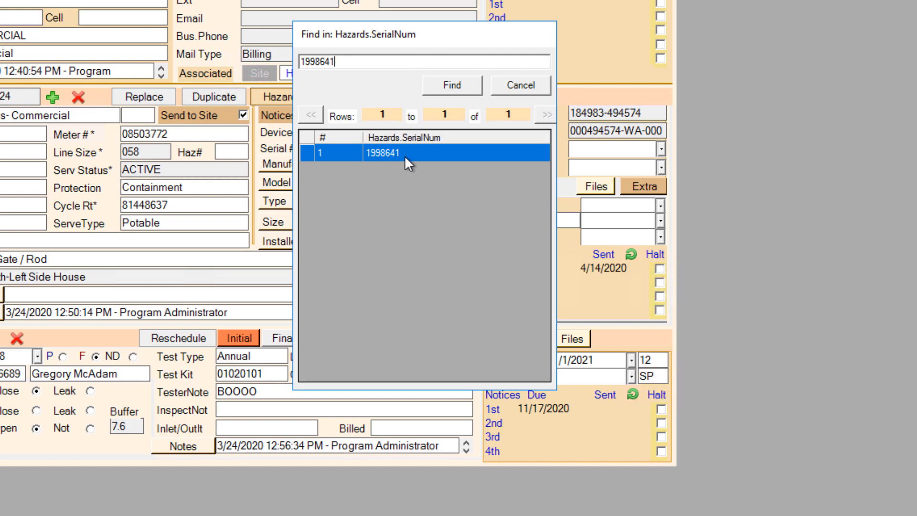
left_click(448, 84)
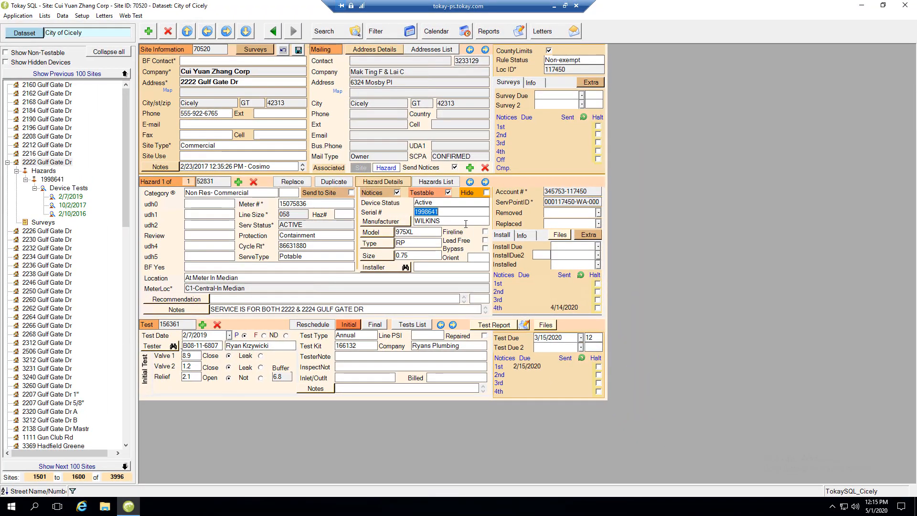
right_click(444, 212)
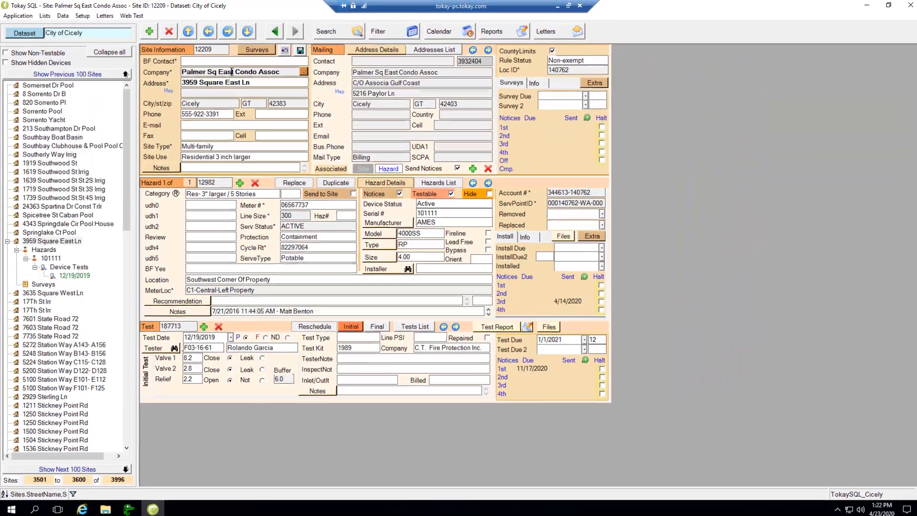
Step: Sort the site list by Company and re-sort it by Address
right_click(232, 72)
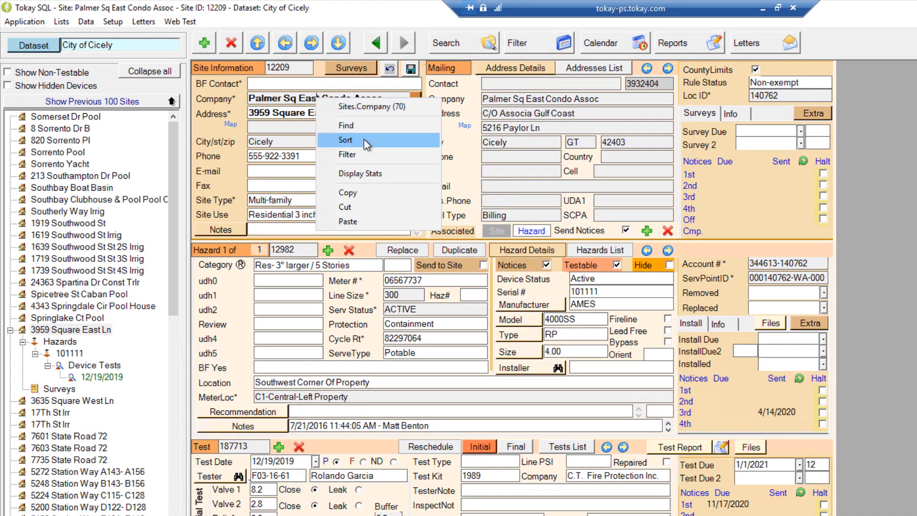
left_click(368, 142)
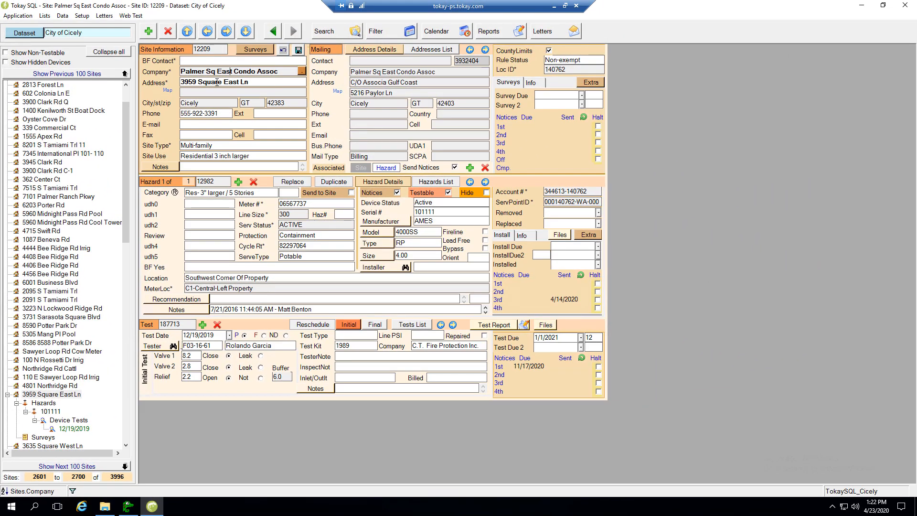
left_click(217, 82)
right_click(216, 82)
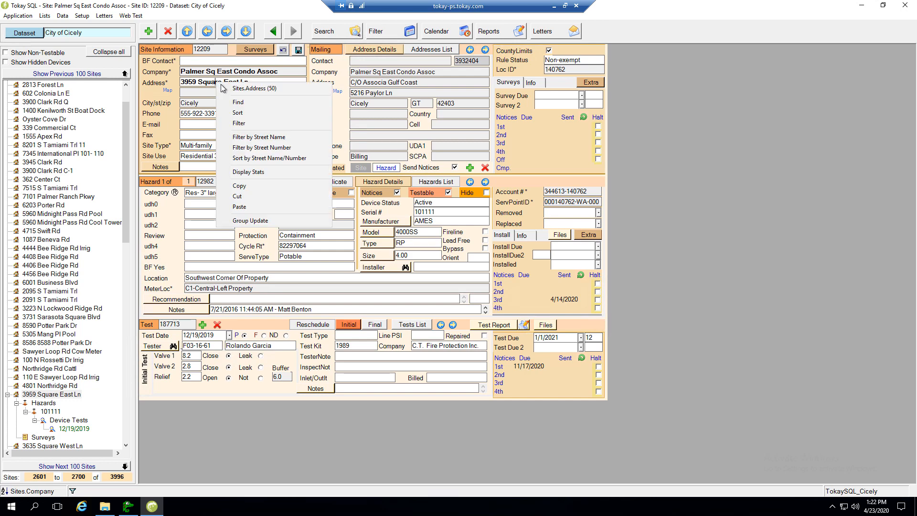
left_click(273, 113)
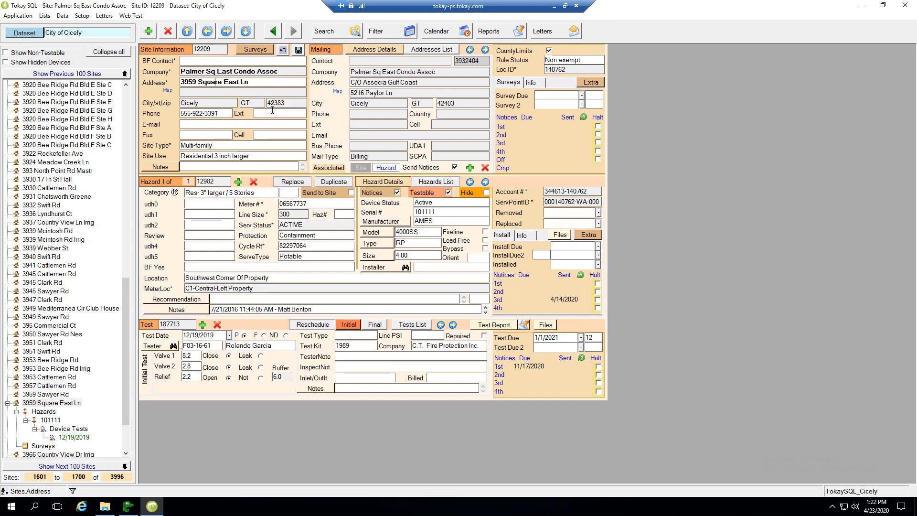
Step: Start a quick filter on the hazard's Category field and list all values used in that field
right_click(219, 193)
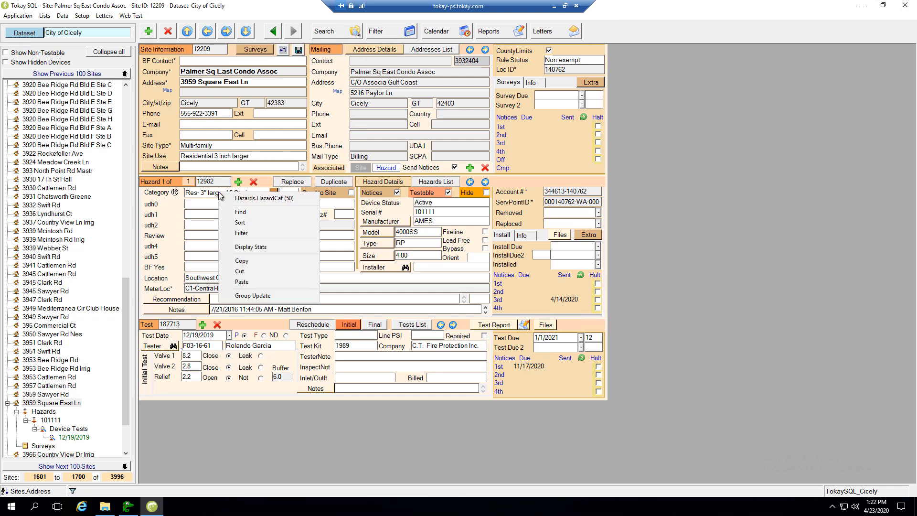
left_click(260, 234)
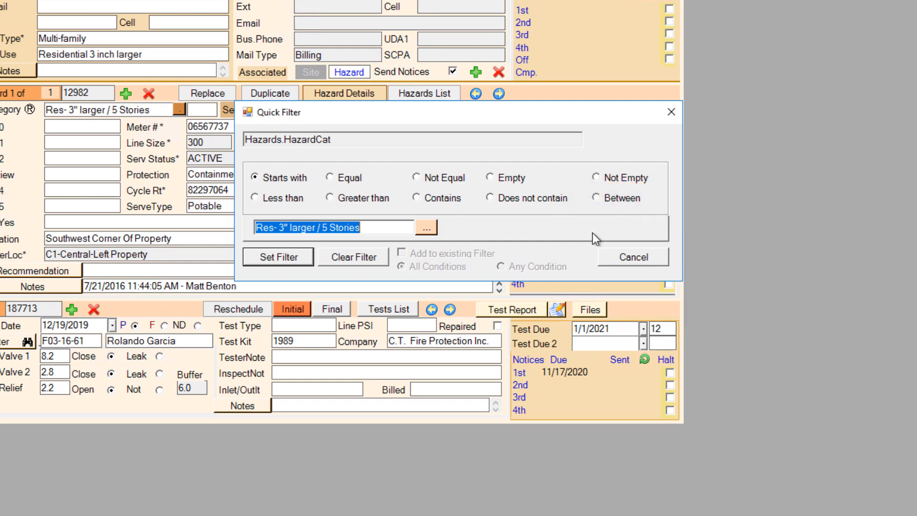
left_click(426, 228)
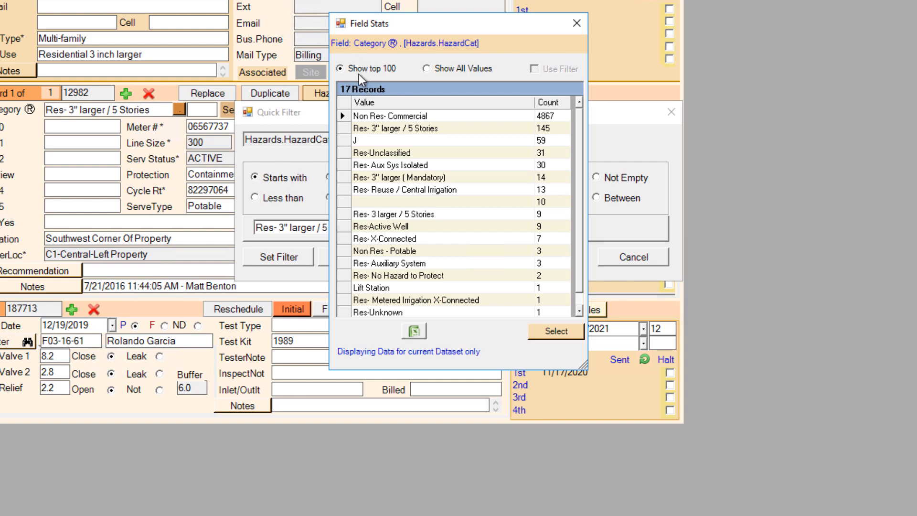
left_click(427, 68)
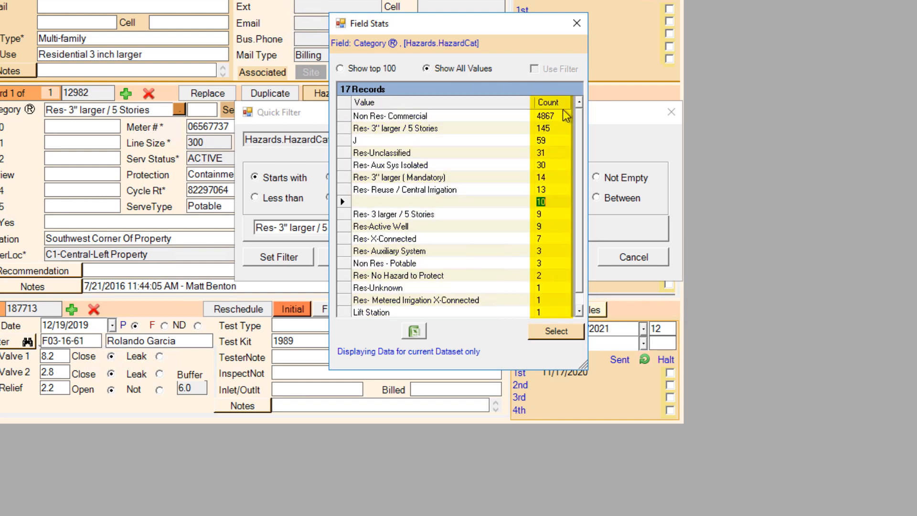
Step: Sort the Category value list by value and by count in both directions, ending in ascending value order
left_click(398, 102)
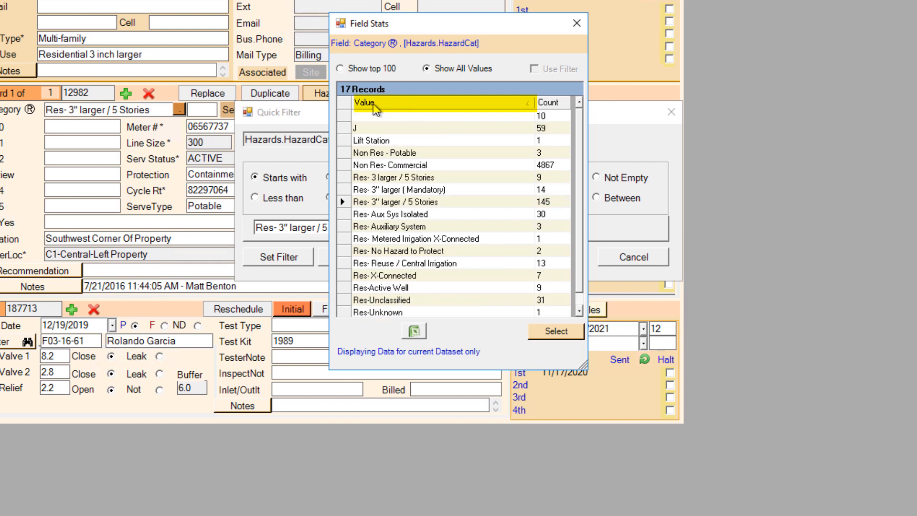
left_click(375, 101)
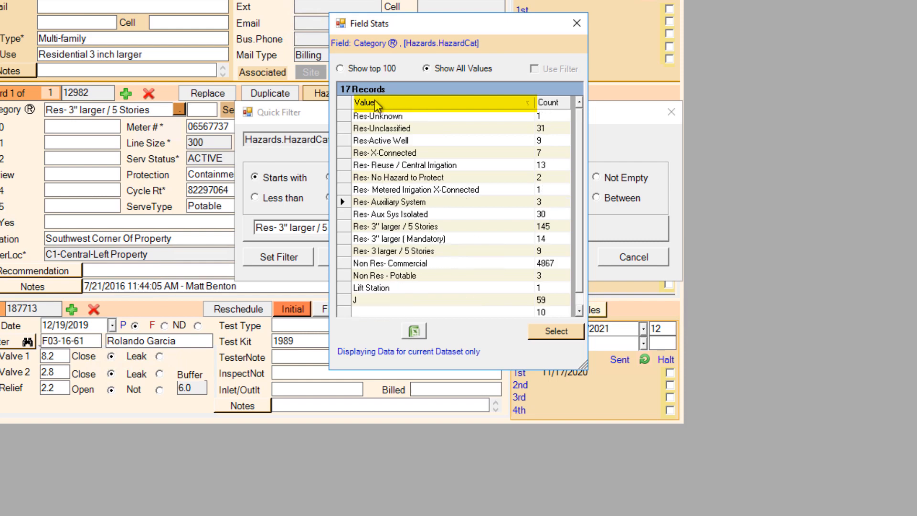
left_click(376, 103)
left_click(554, 103)
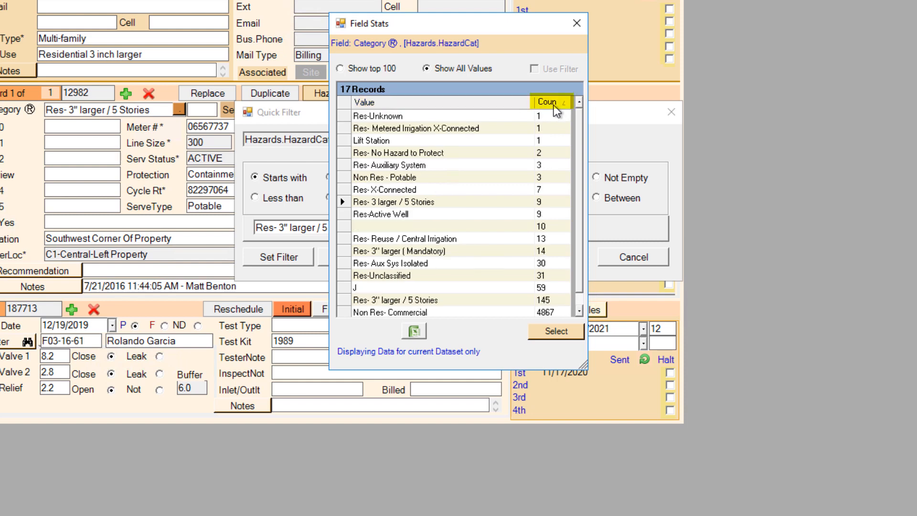
left_click(555, 104)
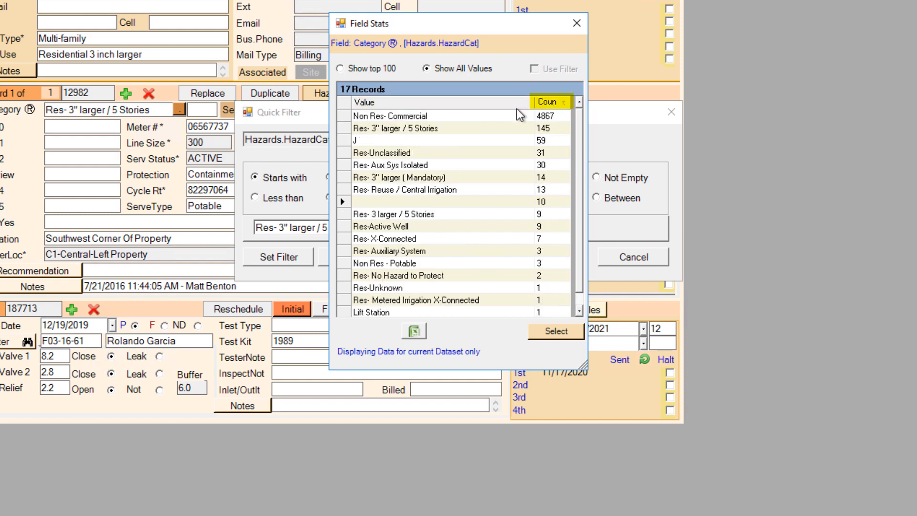
left_click(506, 104)
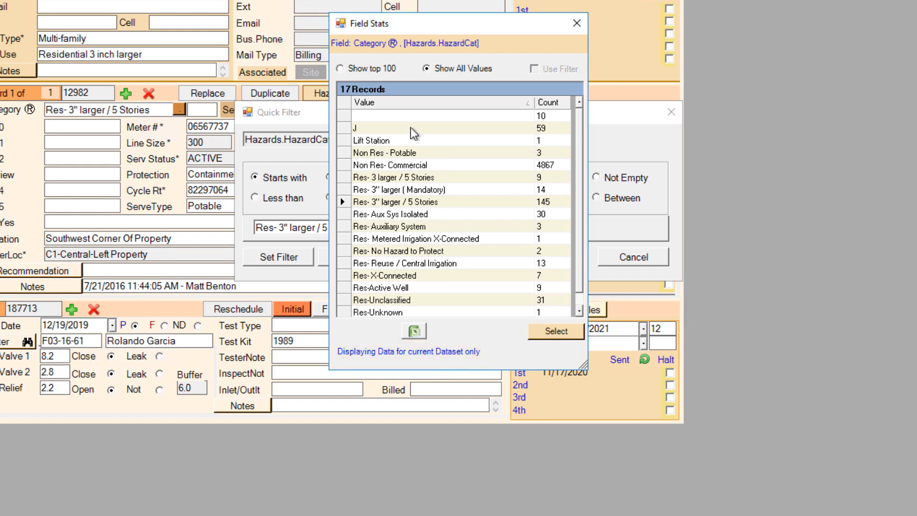
Step: Pick the blank Category value, replace it with a Contains "res" condition, apply the filter, and clear it again
left_click(405, 112)
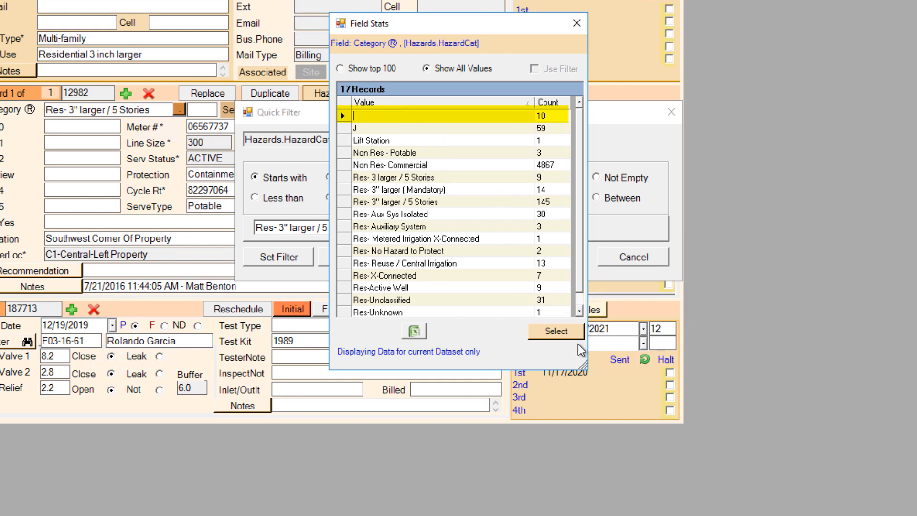
left_click(558, 330)
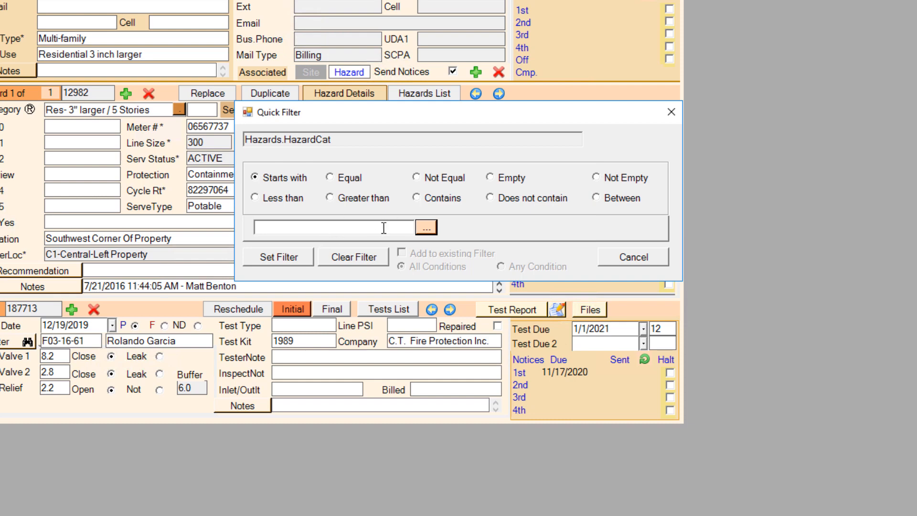
left_click(403, 229)
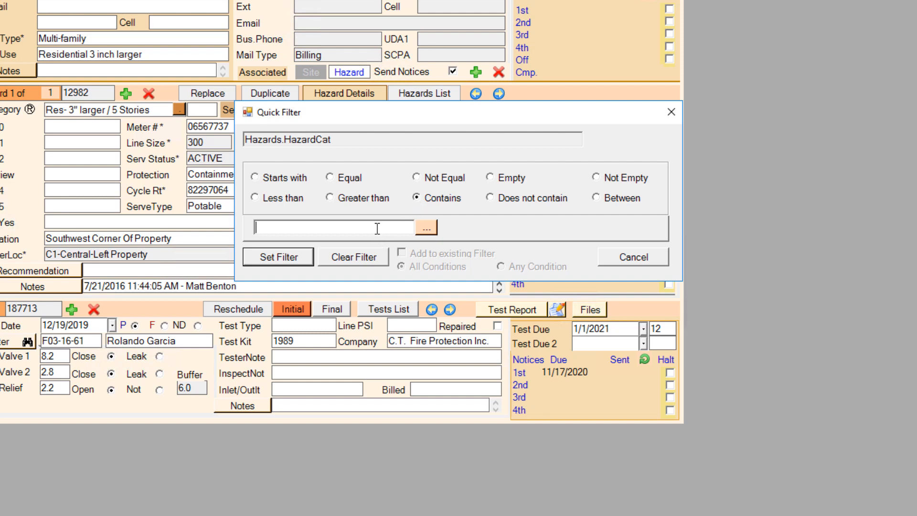
type("res")
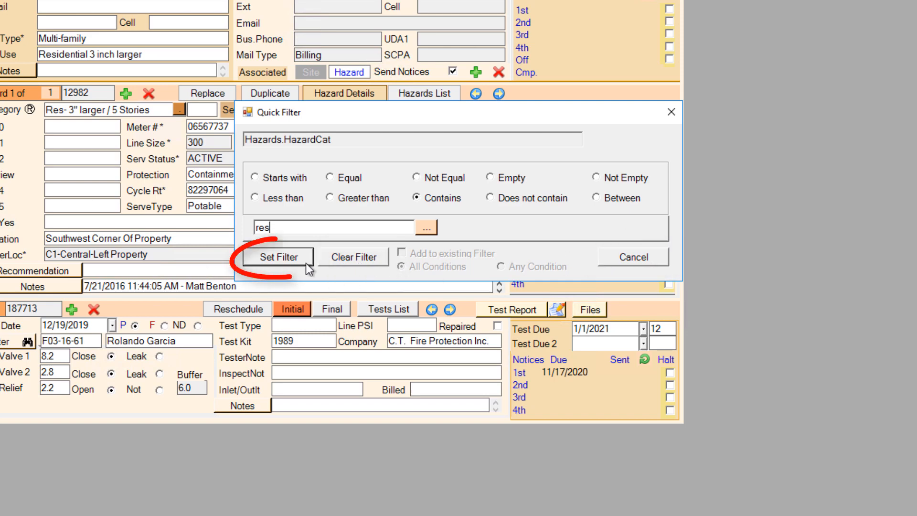
left_click(279, 257)
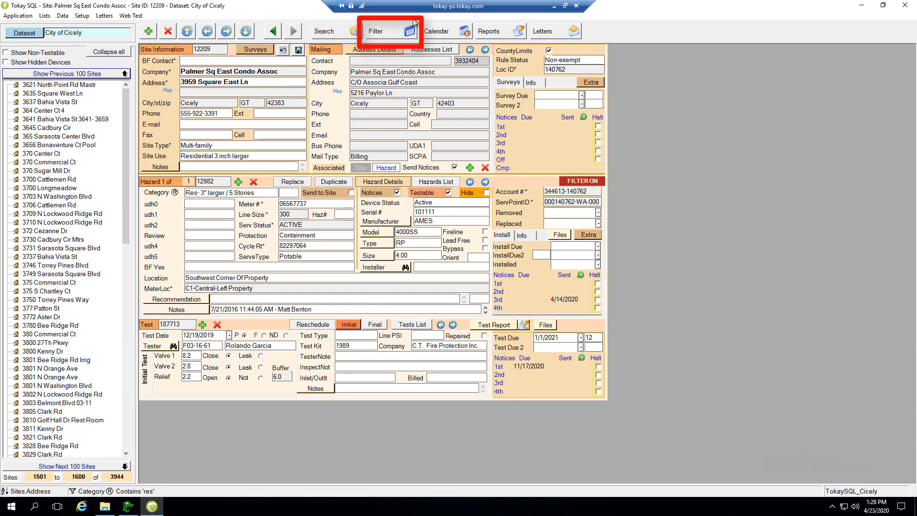
left_click(392, 31)
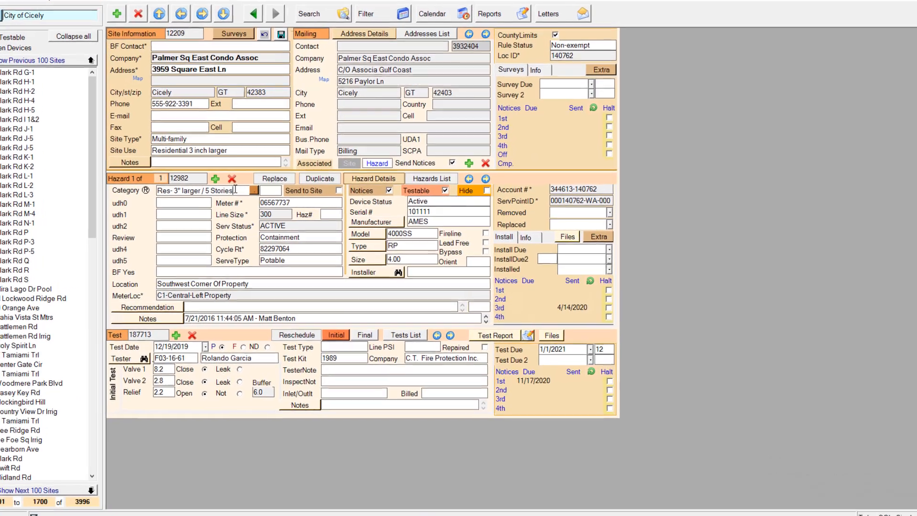
Step: Display the field stats for Category, filter the records on the value J, and clear the filter
right_click(254, 193)
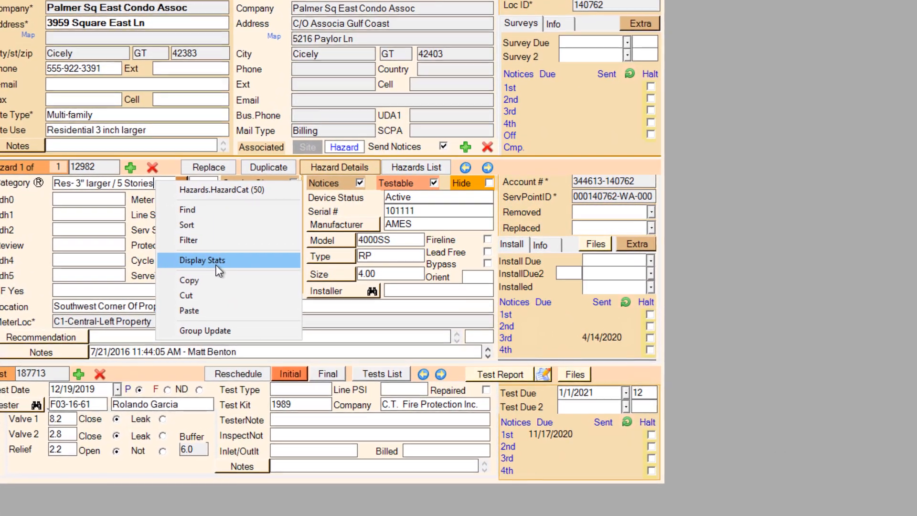
left_click(224, 256)
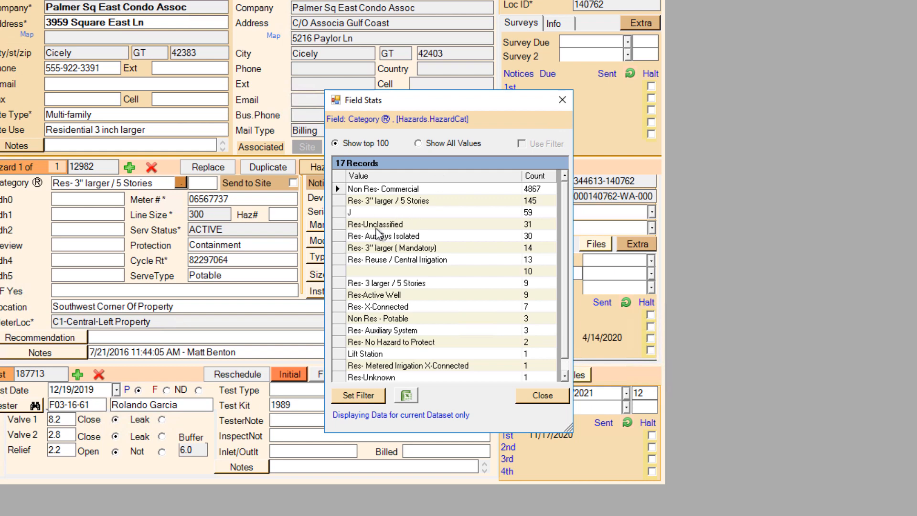
double_click(366, 213)
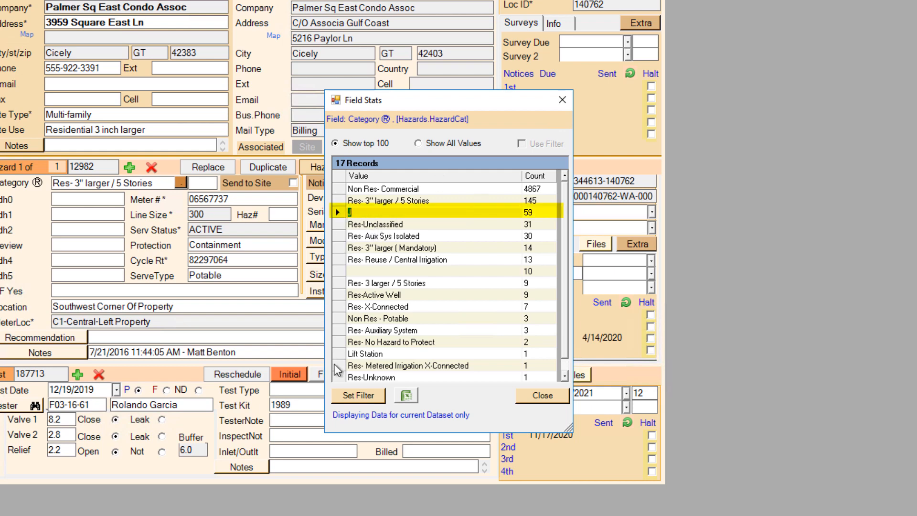
left_click(358, 395)
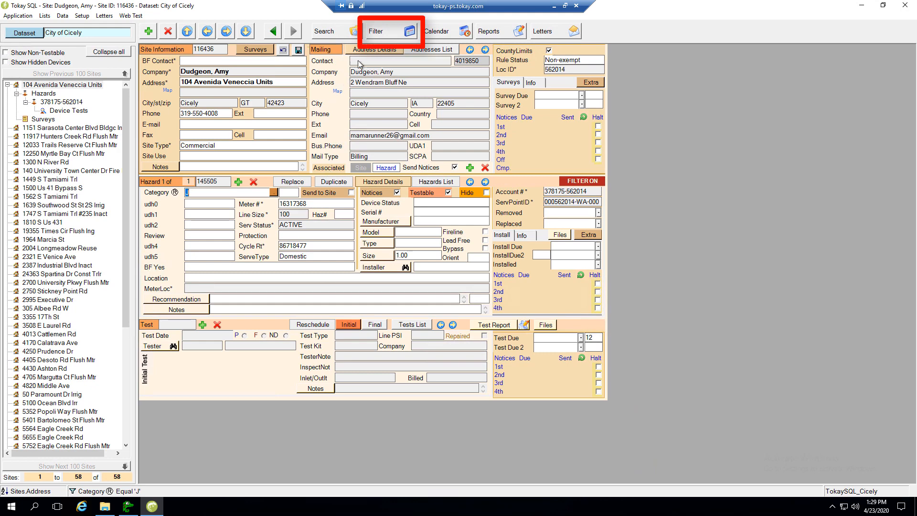
left_click(394, 32)
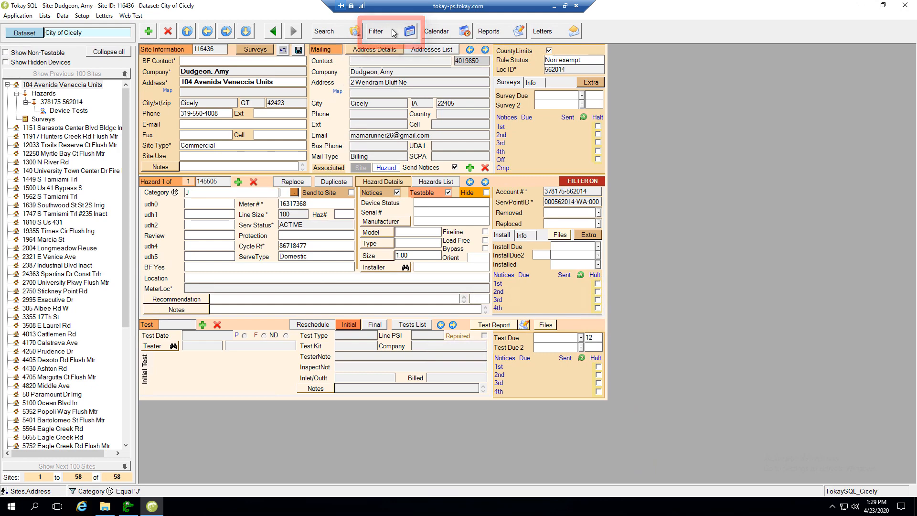
Step: Display the field stats for the hazard's Test Due field and filter the records on 1/1/2021
right_click(227, 193)
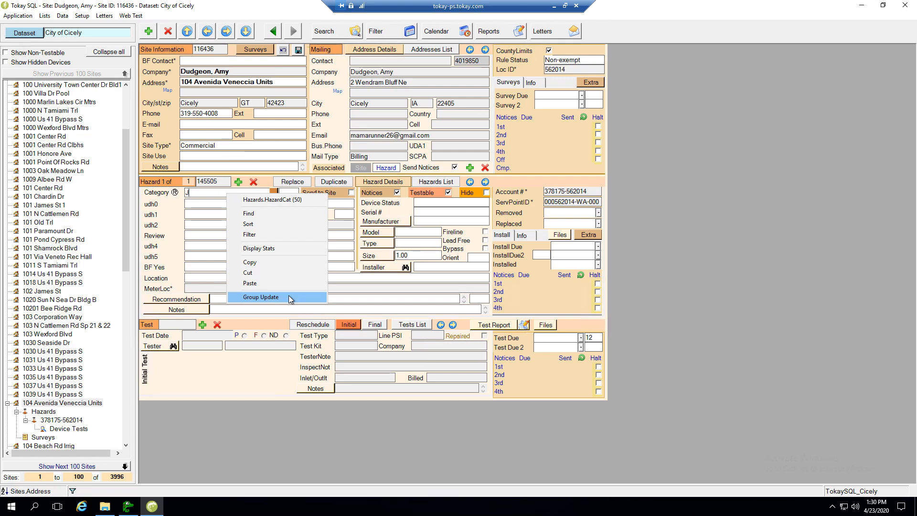
left_click(547, 337)
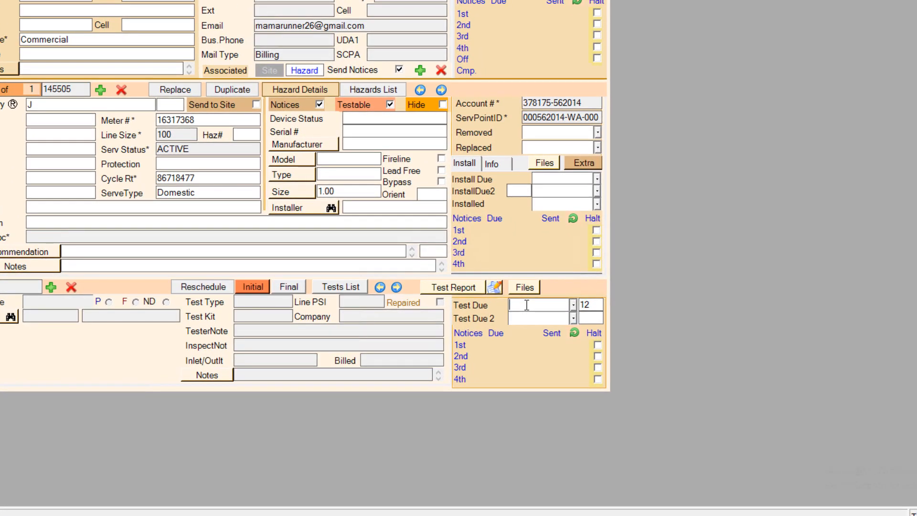
right_click(523, 305)
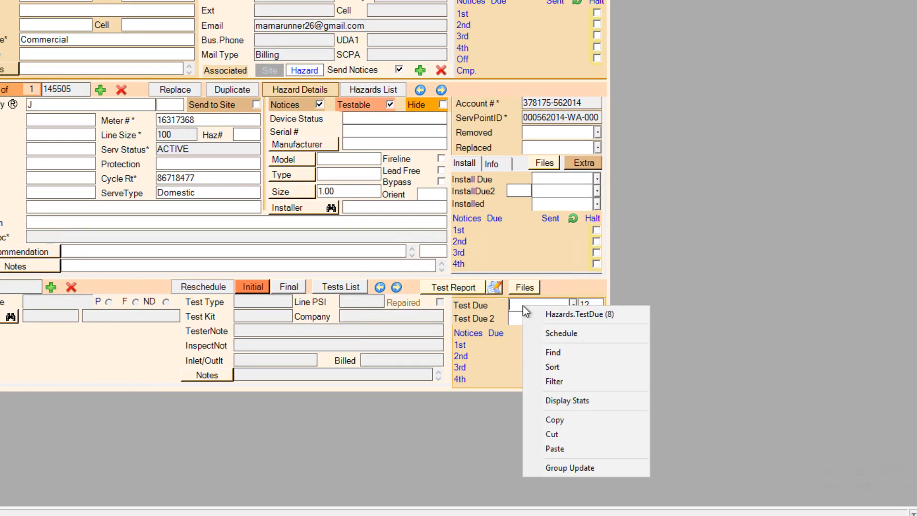
left_click(623, 403)
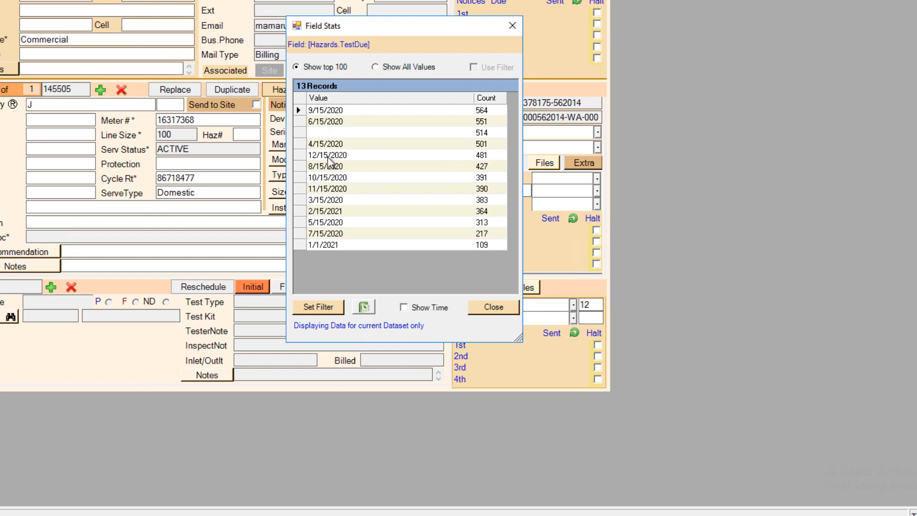
left_click(322, 245)
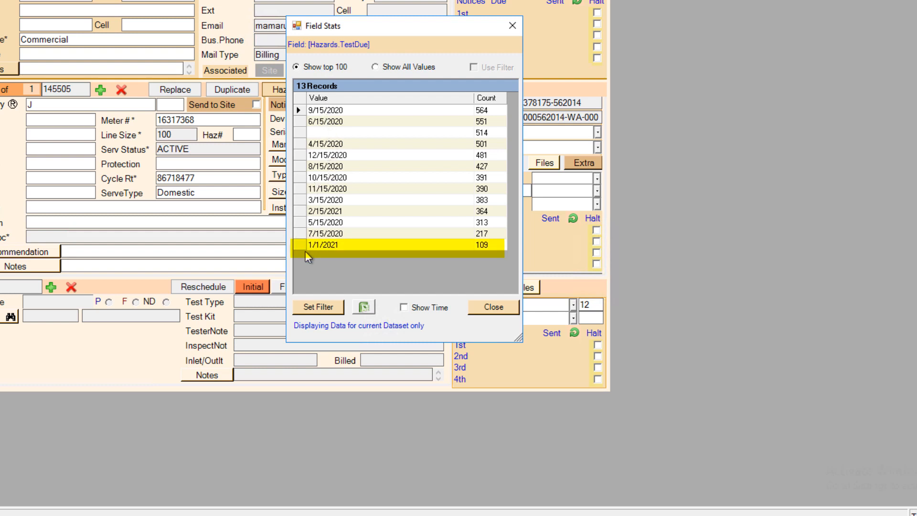
left_click(301, 245)
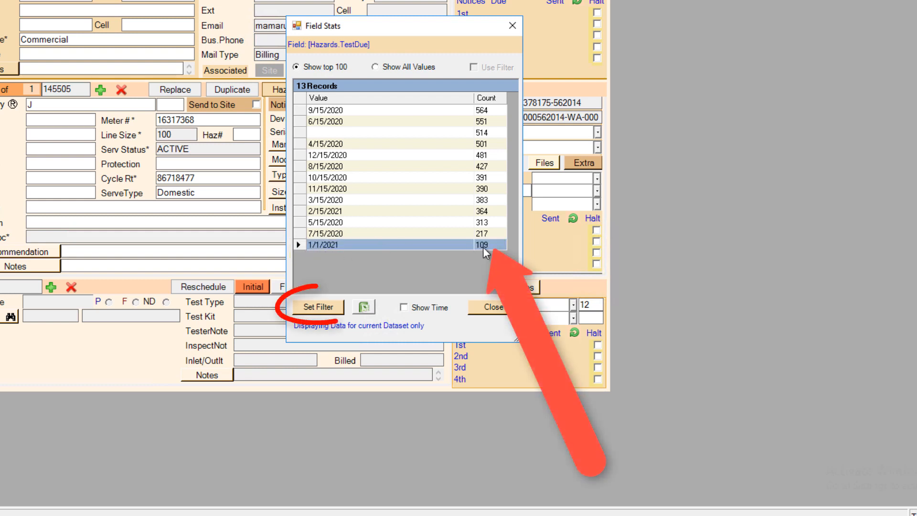
left_click(319, 307)
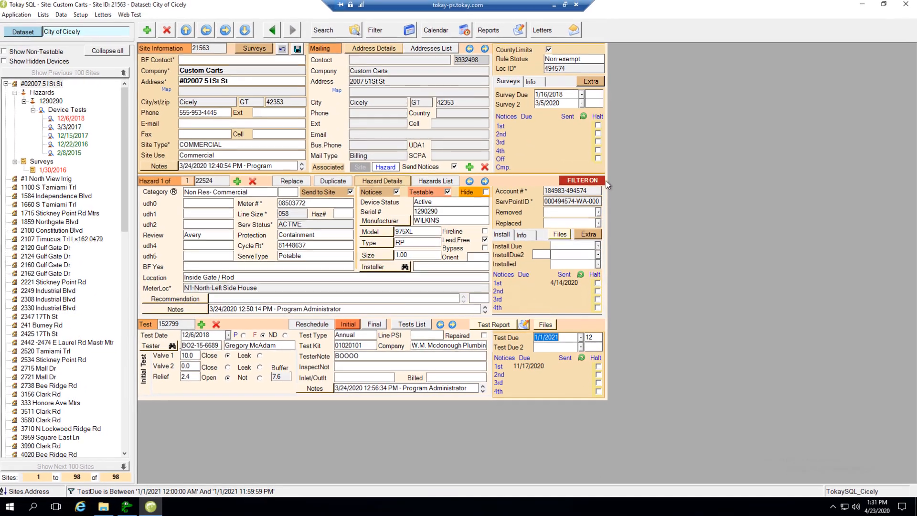
Step: Review the filtered records' TestDue dates in the Hazards search list and close the list
left_click(562, 340)
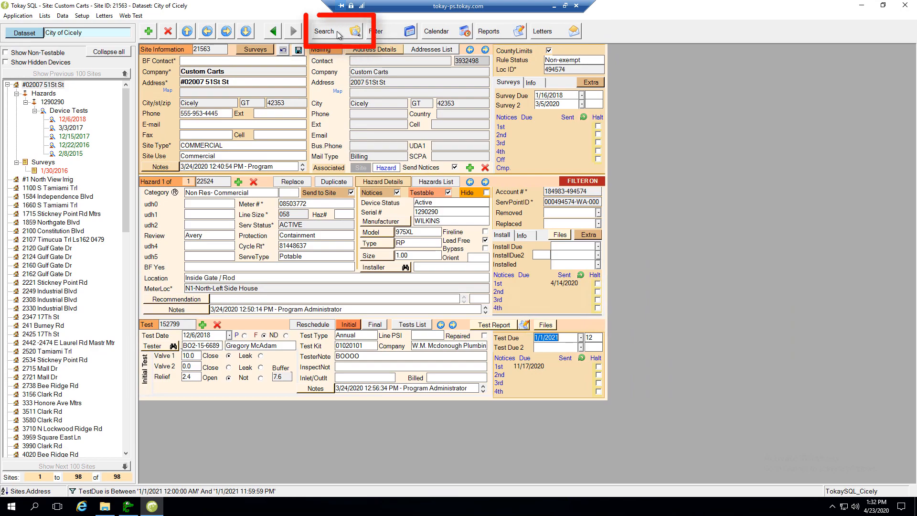
left_click(339, 34)
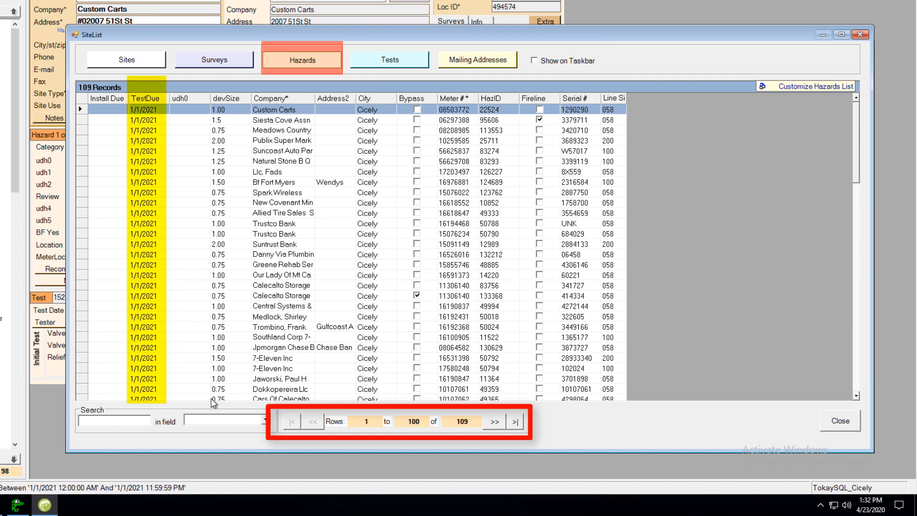
left_click(855, 426)
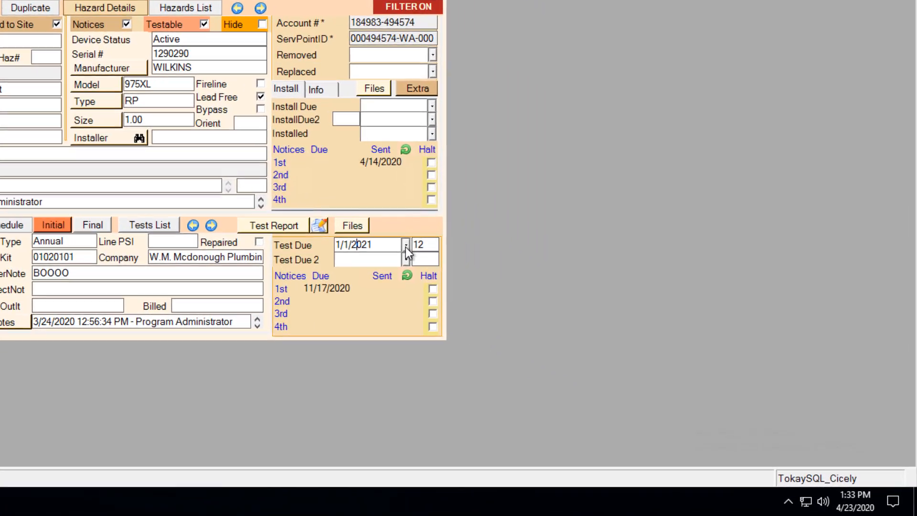
Step: Set the hazard's Test Due to 1/15/2021 and group-update TestDue to that date for all records in the current filter
left_click(581, 337)
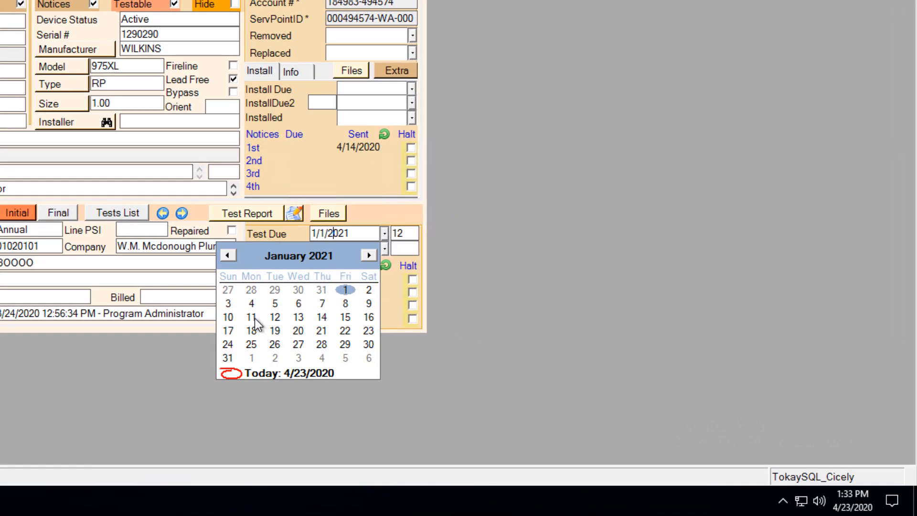
left_click(345, 317)
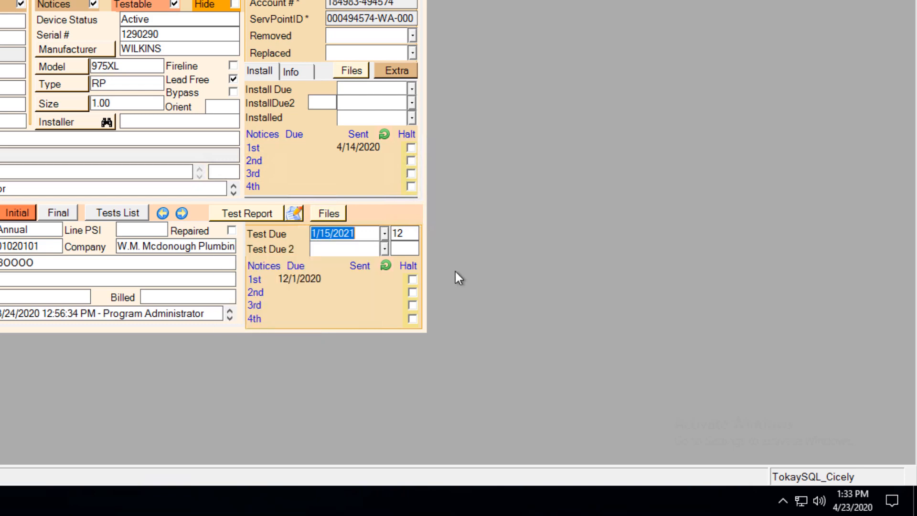
right_click(359, 233)
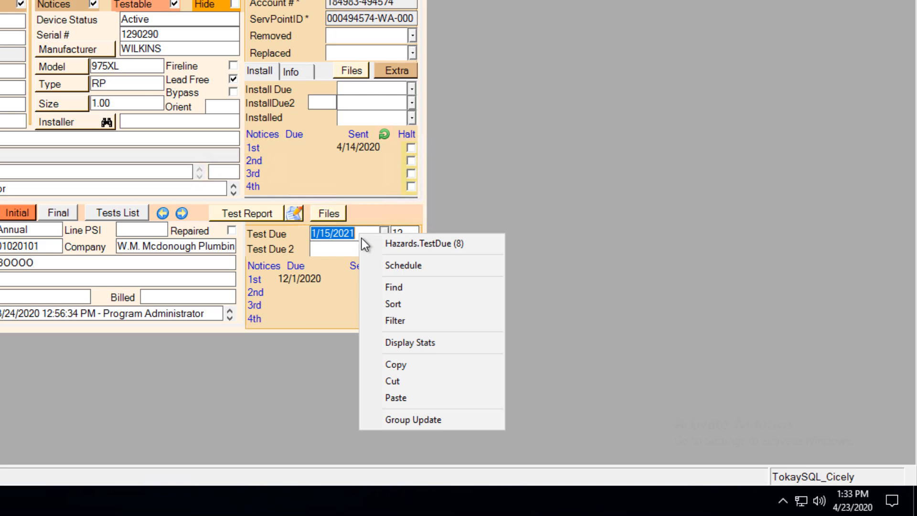
left_click(422, 423)
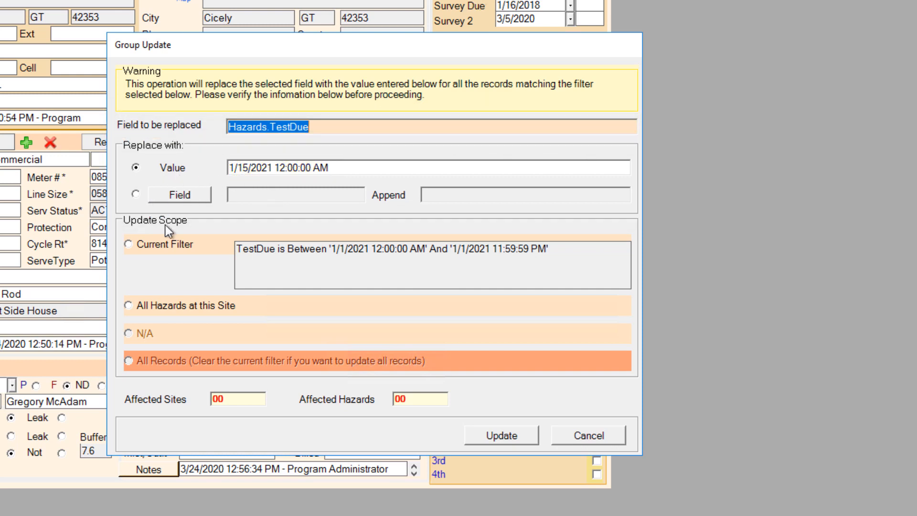
left_click(127, 246)
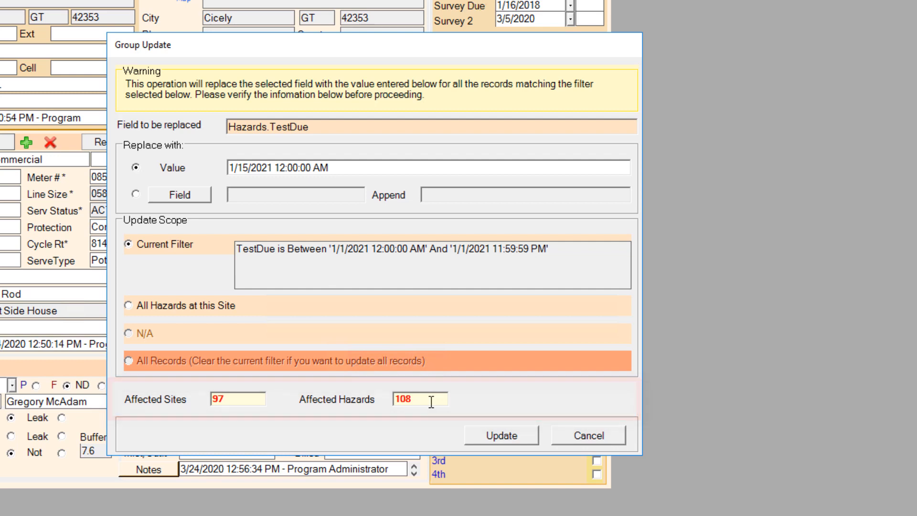
left_click(521, 430)
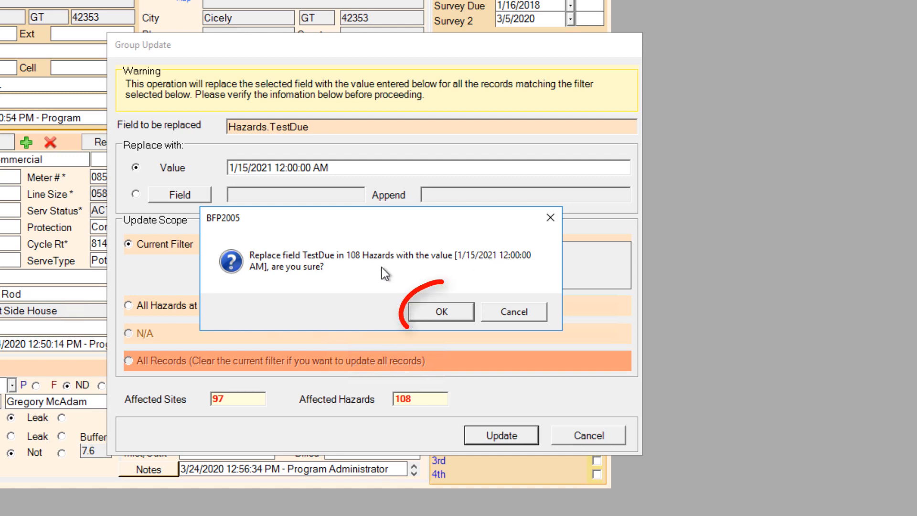
left_click(442, 313)
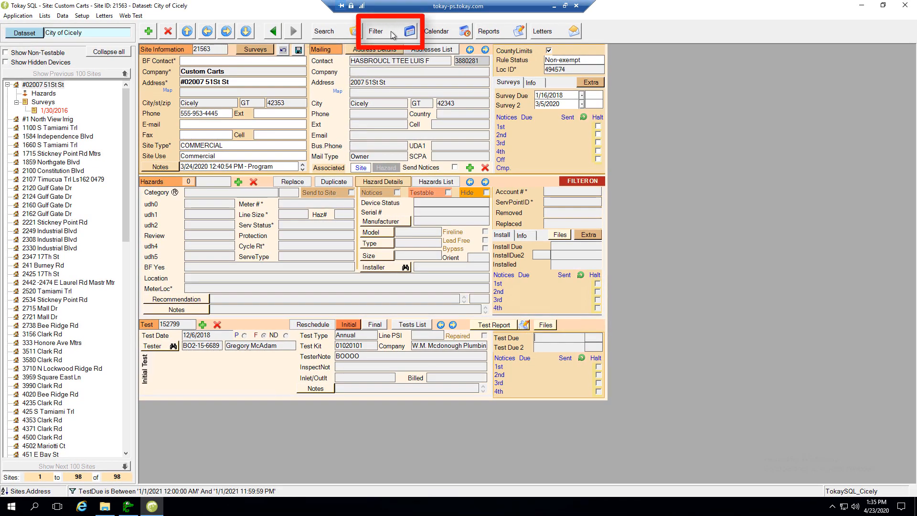
Step: Clear the record filter, then display the field stats for the hazard's Test Due field and close them
left_click(392, 35)
left_click(436, 141)
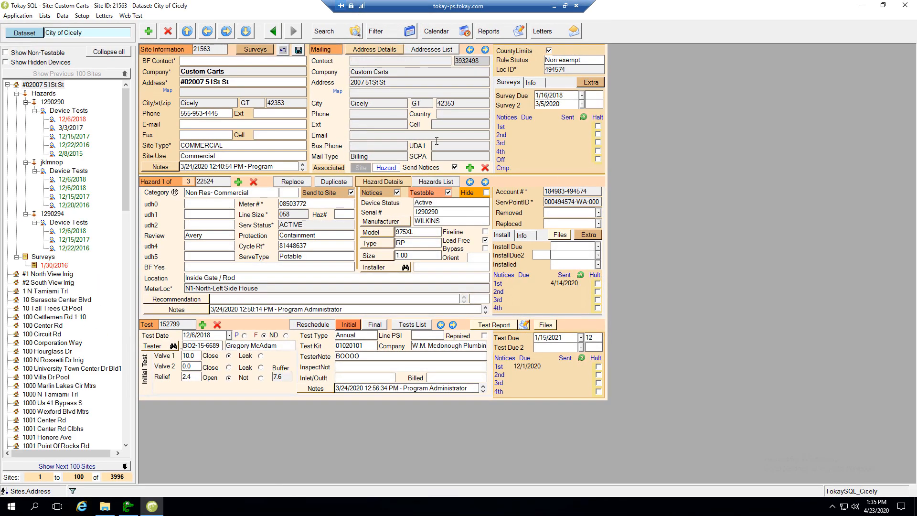
left_click(564, 338)
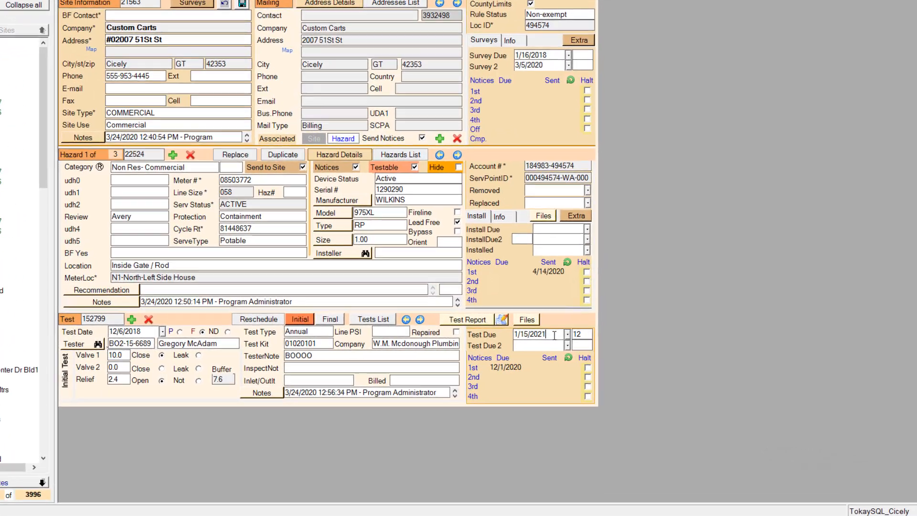
right_click(554, 335)
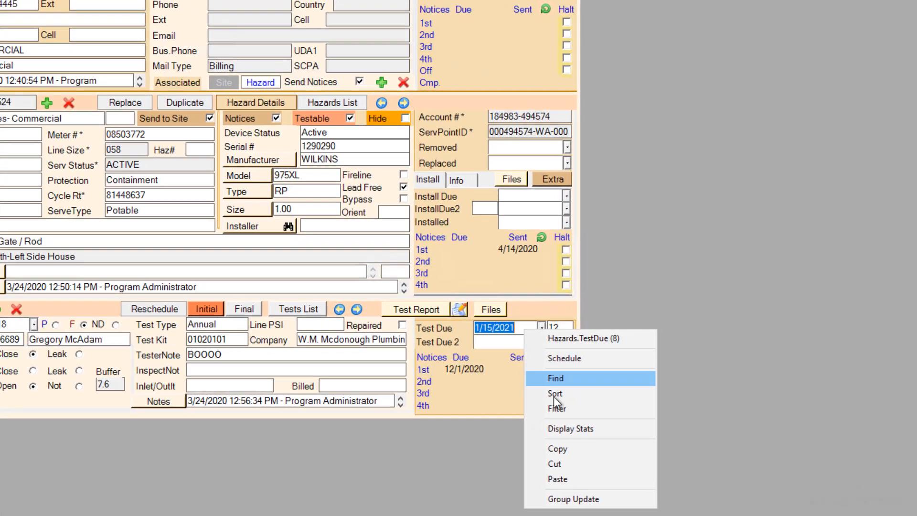
left_click(564, 437)
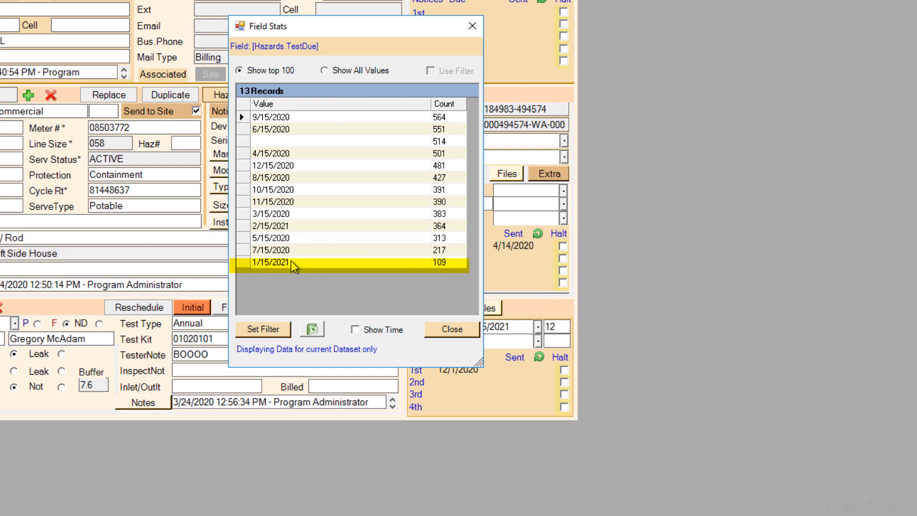
left_click(444, 330)
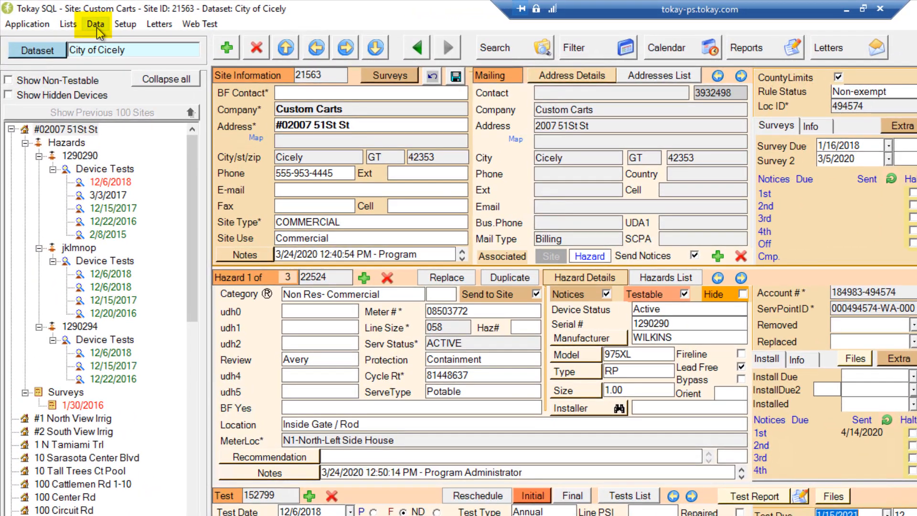
Step: Undo the latest group update, which set the Hazards TestDue field to 1/15/2021, and close the undo window
left_click(96, 25)
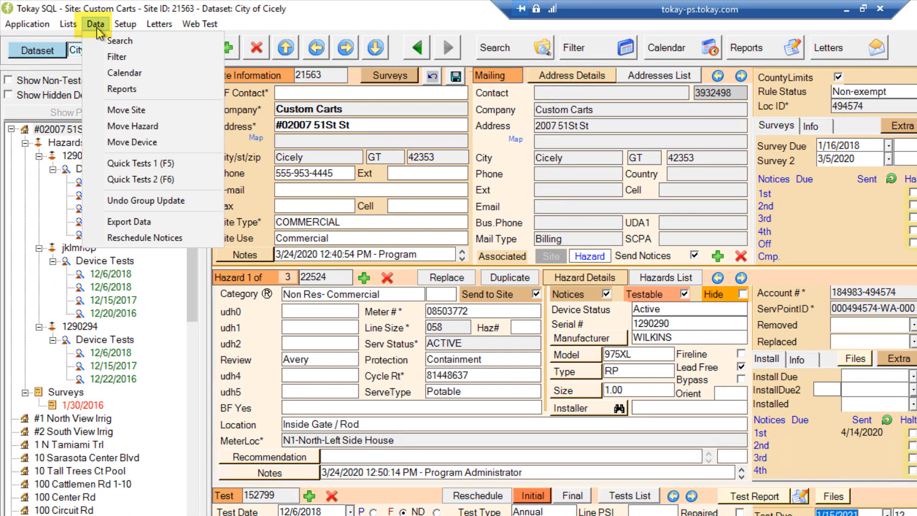
left_click(175, 204)
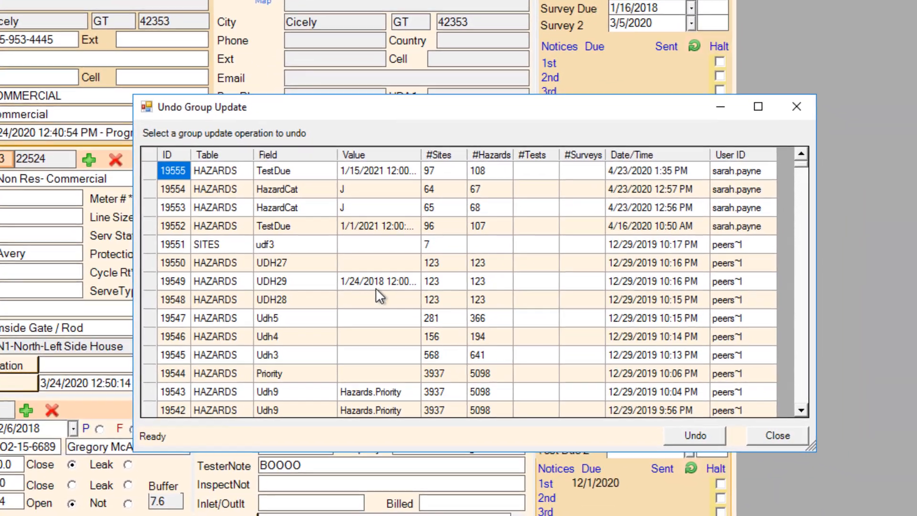
left_click(150, 170)
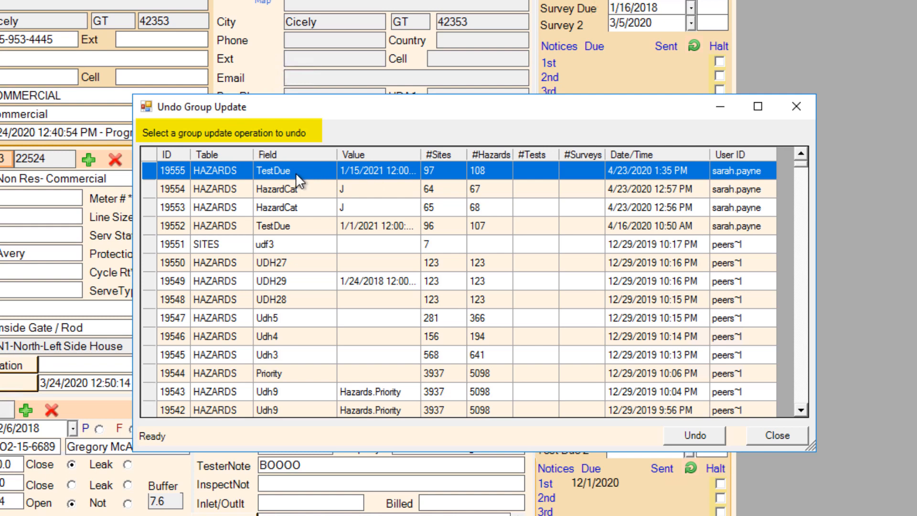
left_click(695, 436)
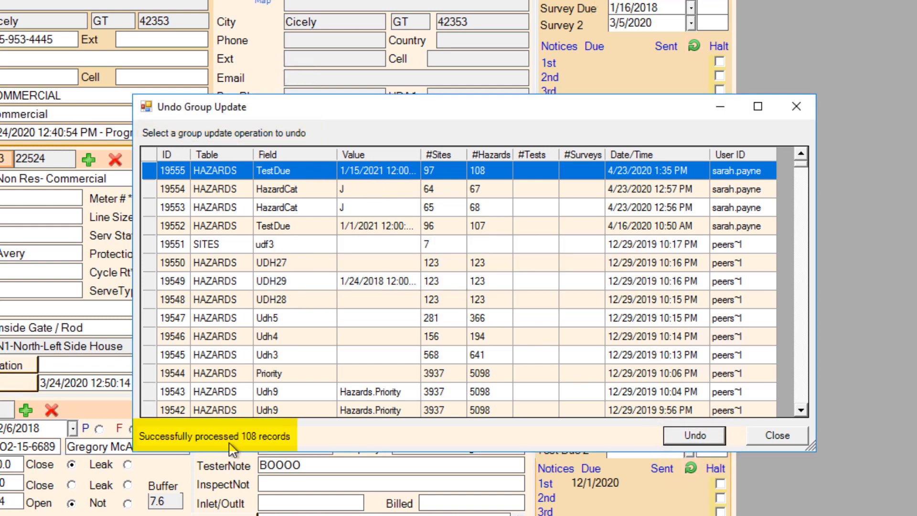
left_click(787, 435)
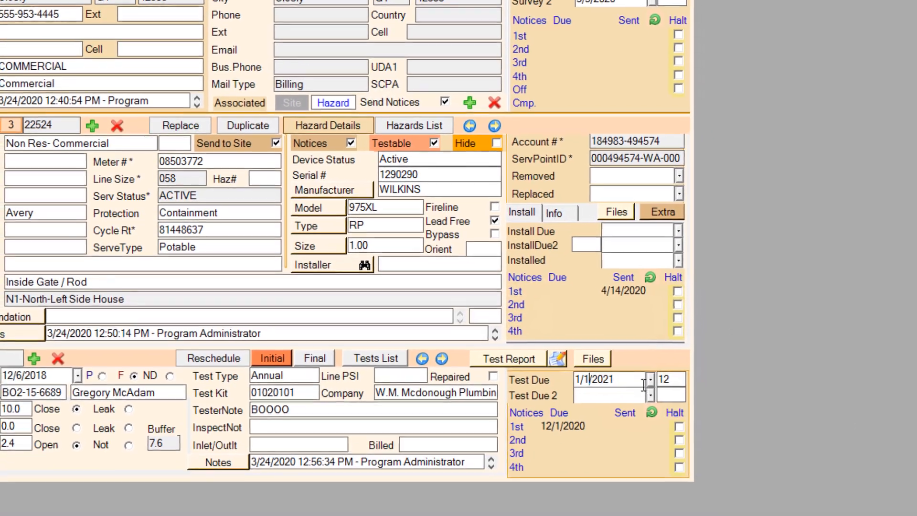
Step: Recheck the hazard's Test Due values in the field stats and close the stats window
right_click(628, 378)
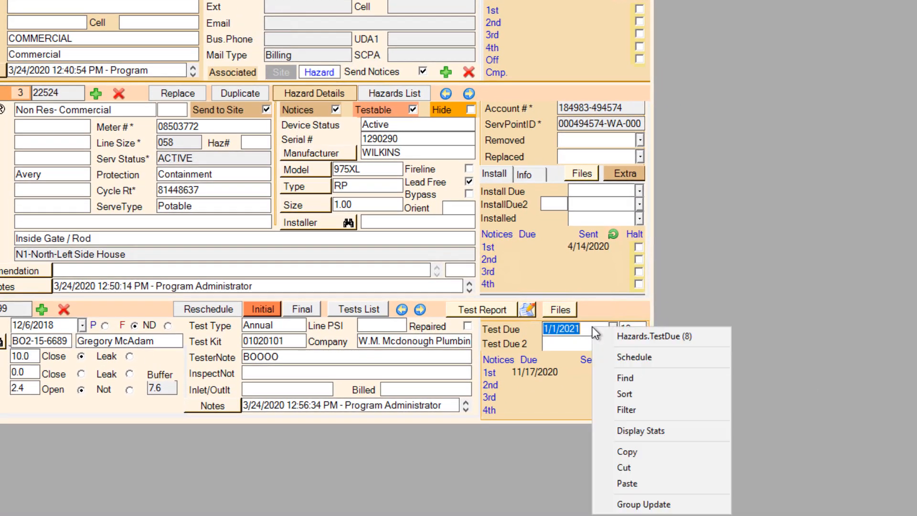
left_click(642, 432)
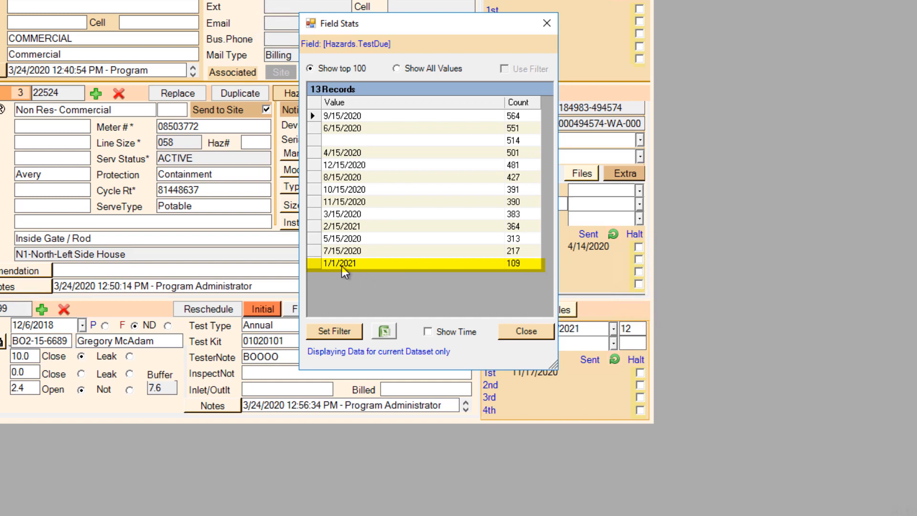
left_click(528, 331)
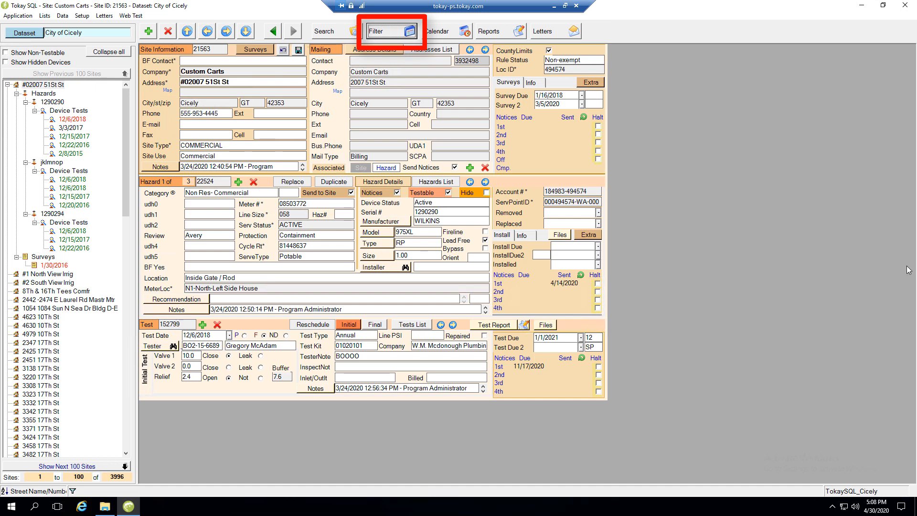
Step: Begin a custom filter whose first condition is the Hazards TestDue field being Empty
left_click(393, 35)
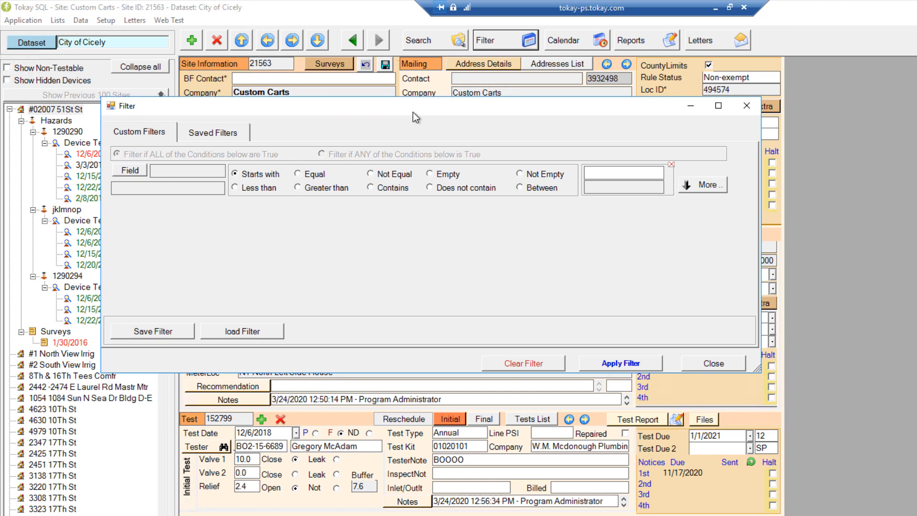
left_click(130, 171)
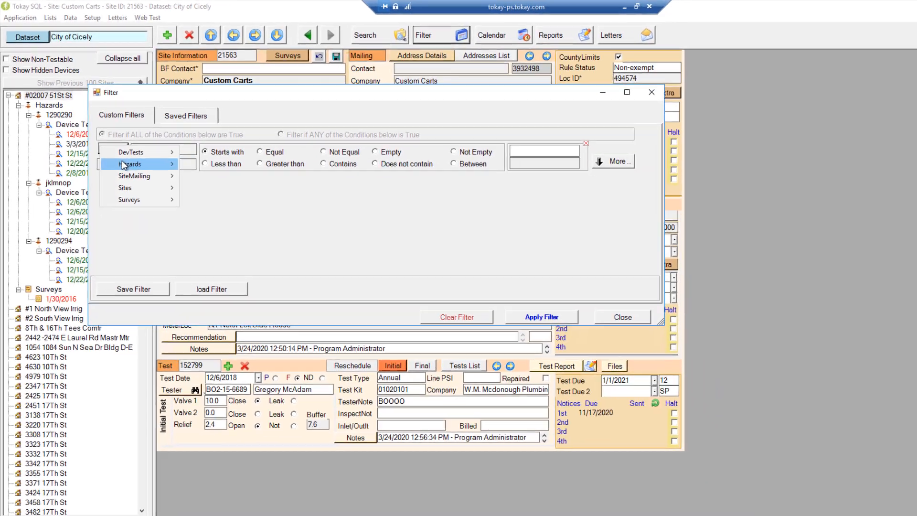
mouse_move(174, 190)
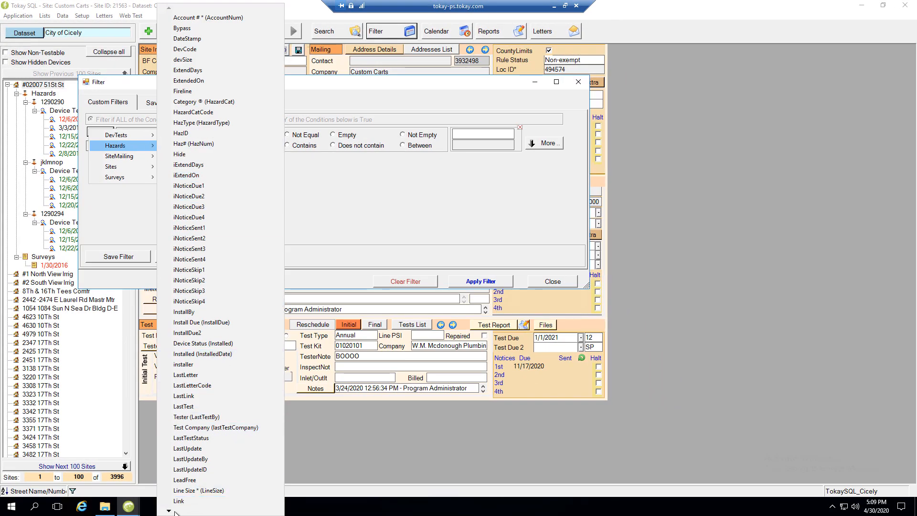
mouse_move(172, 511)
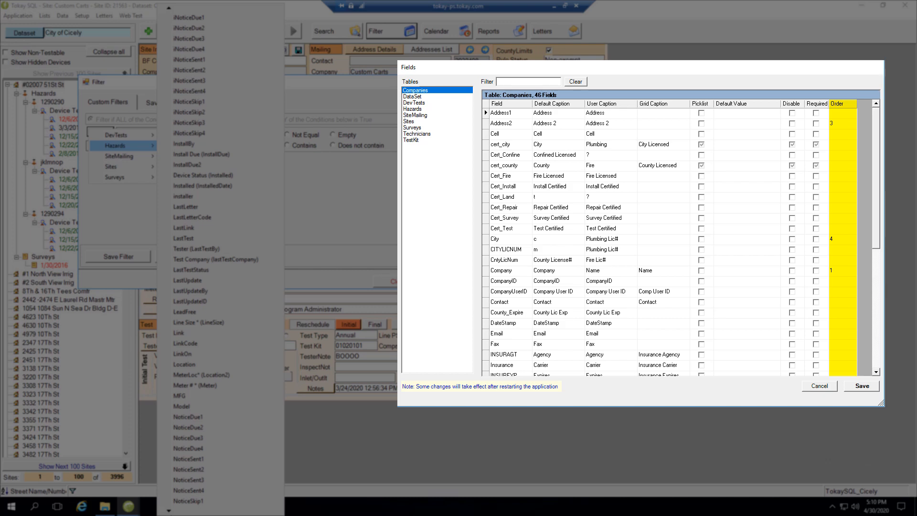
left_click(170, 511)
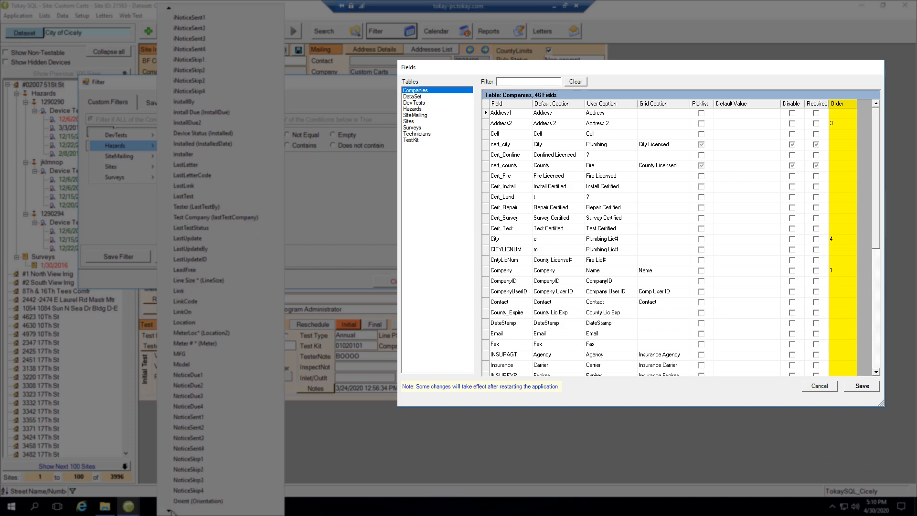
left_click(170, 511)
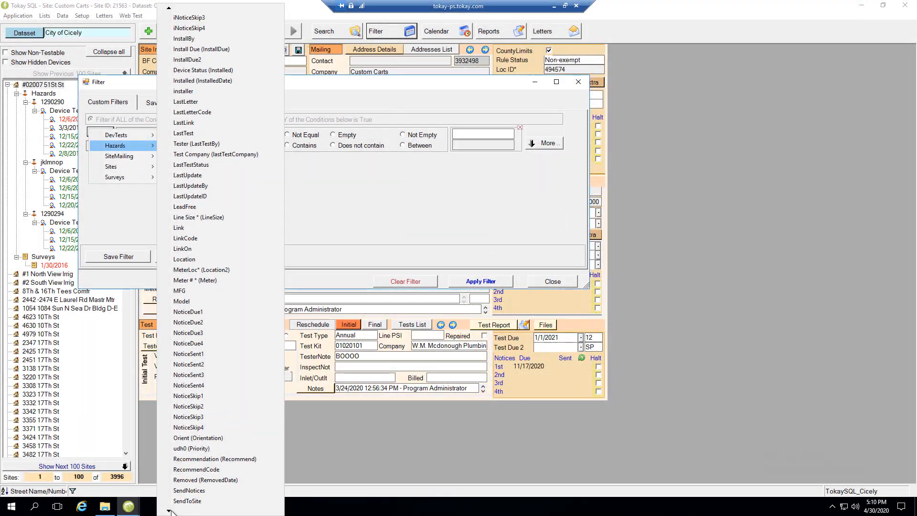
left_click(170, 511)
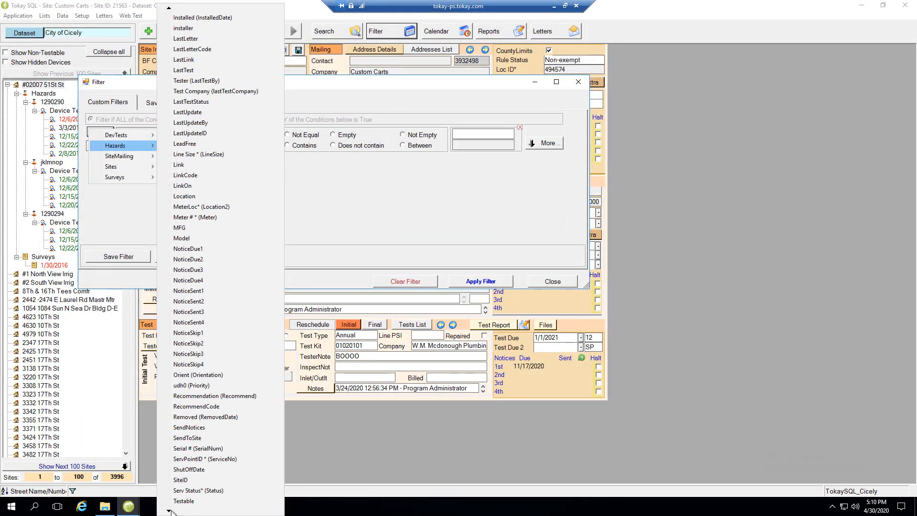
left_click(170, 511)
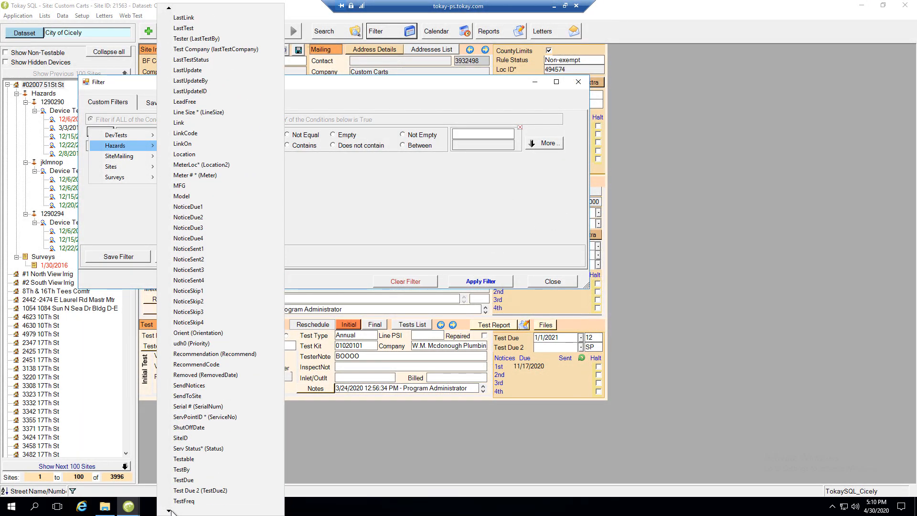
left_click(190, 480)
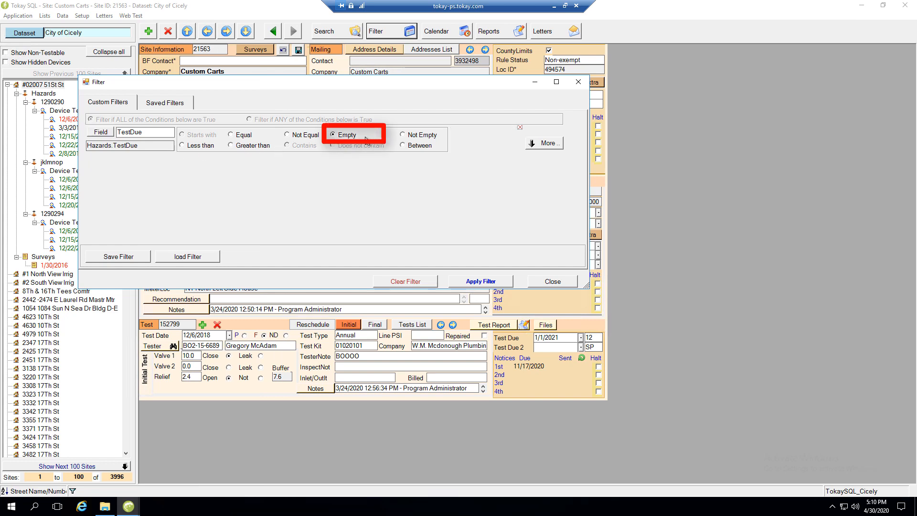
Step: Add a second filter condition requiring the Hazards Device Status field to be Equal to "active"
left_click(548, 143)
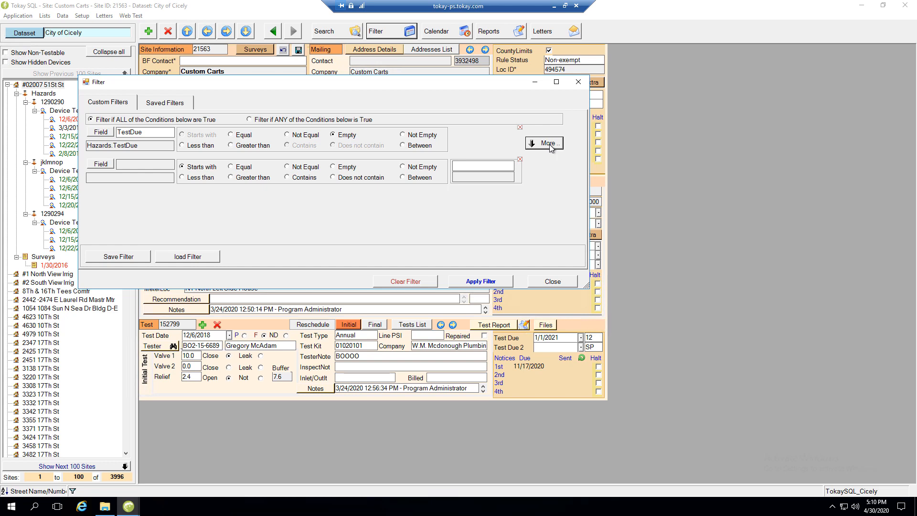
left_click(110, 165)
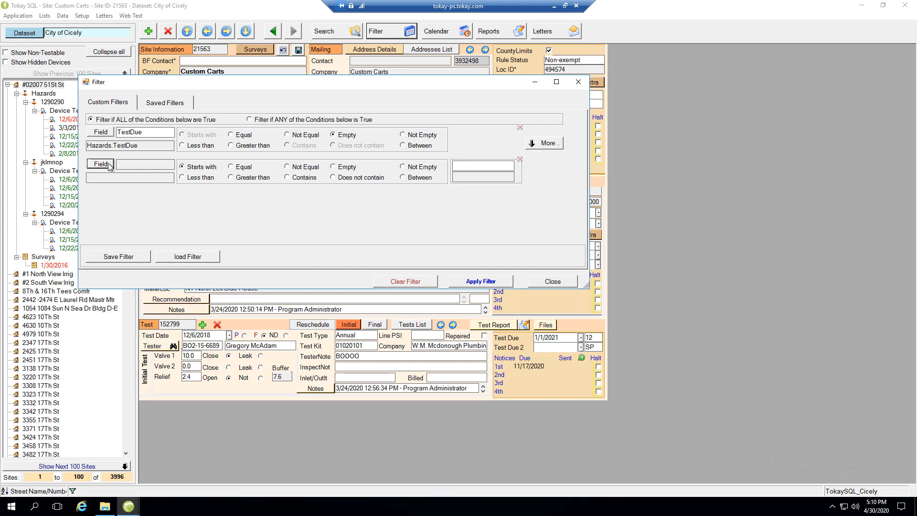
mouse_move(111, 182)
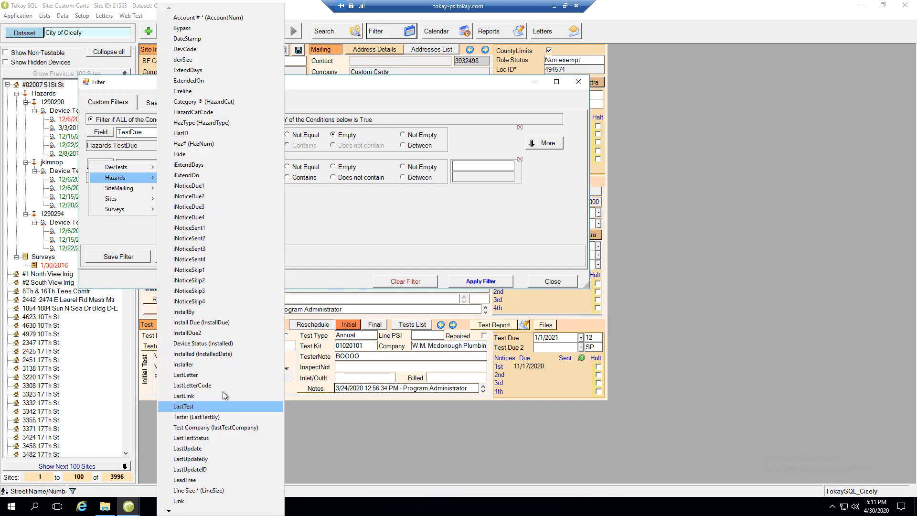
left_click(214, 344)
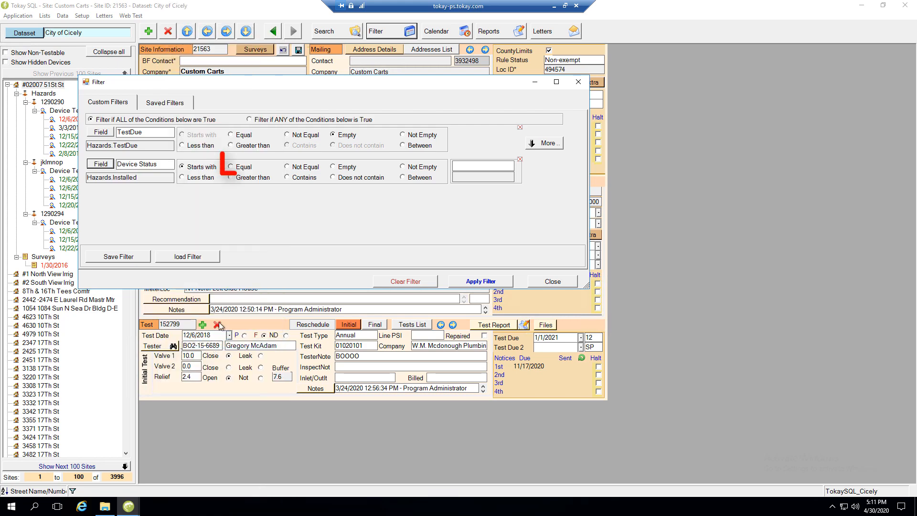
left_click(231, 167)
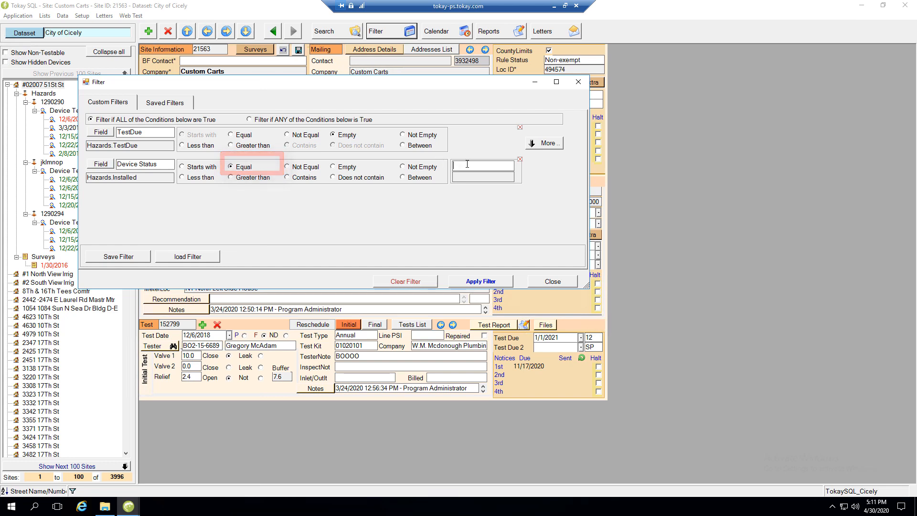
left_click(482, 168)
type("active")
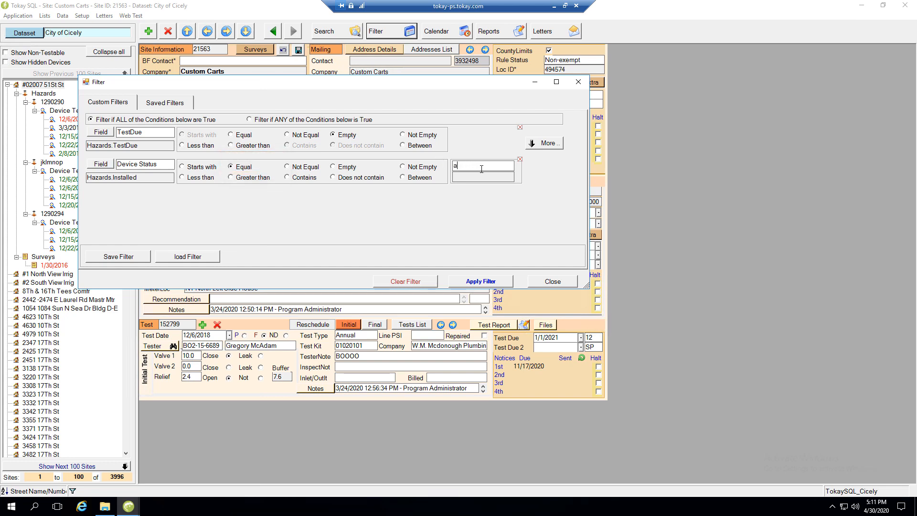
Step: Add a third filter condition requiring the Sites zip field to Contain "42383"
left_click(559, 145)
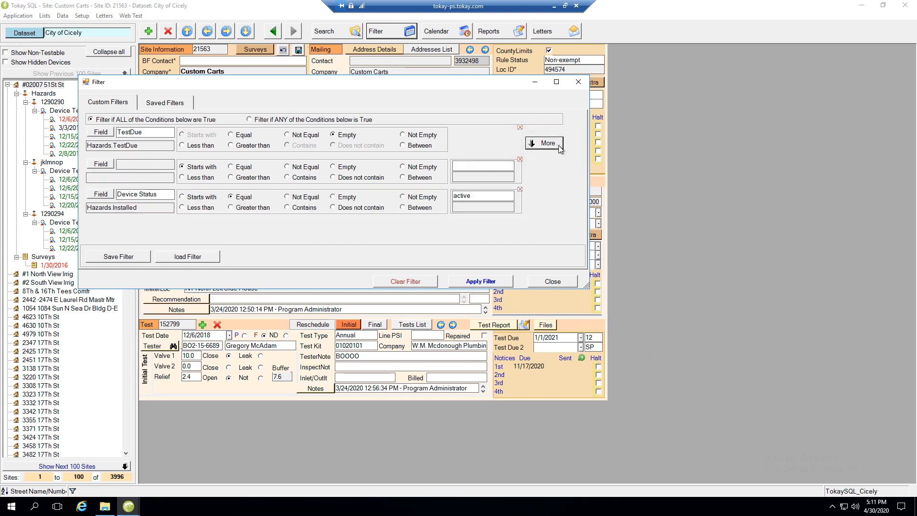
left_click(110, 166)
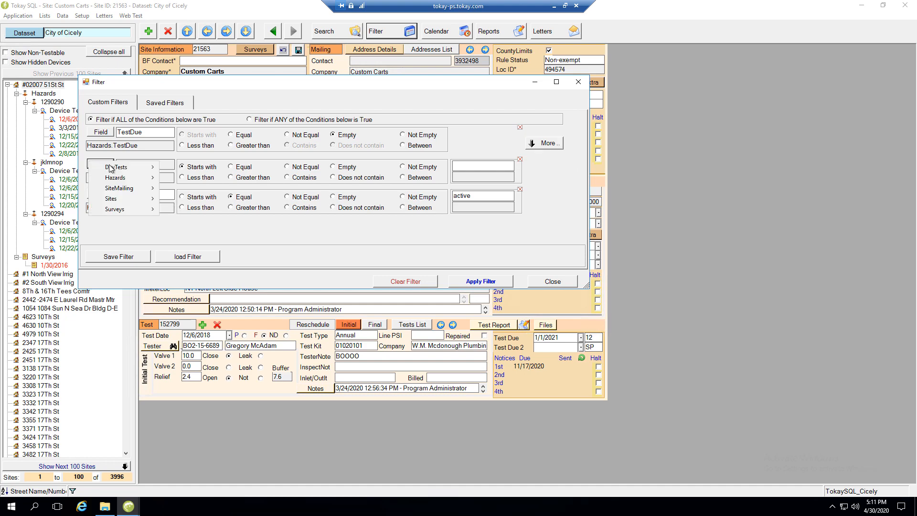
mouse_move(121, 199)
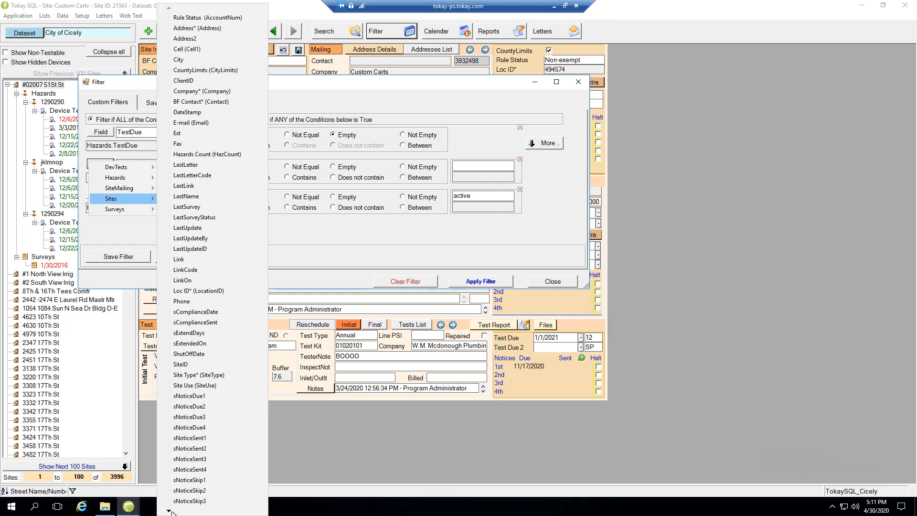
mouse_move(172, 511)
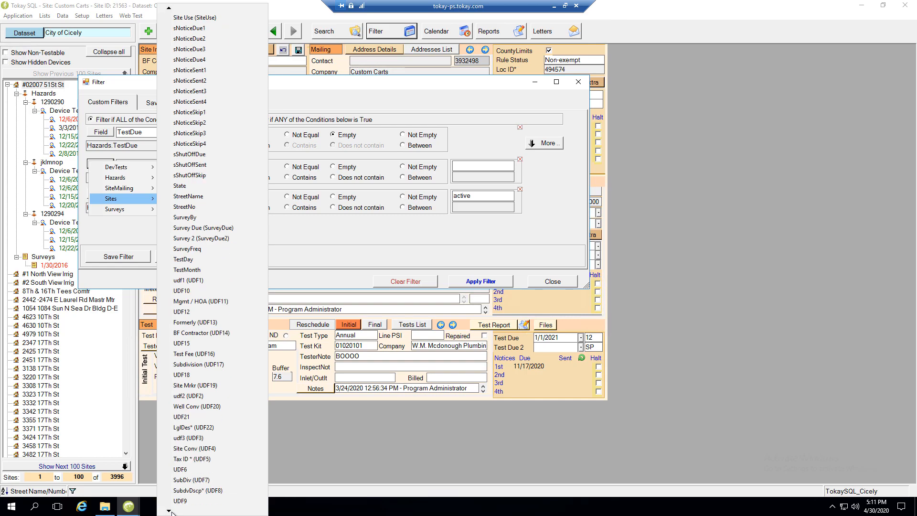
left_click(176, 501)
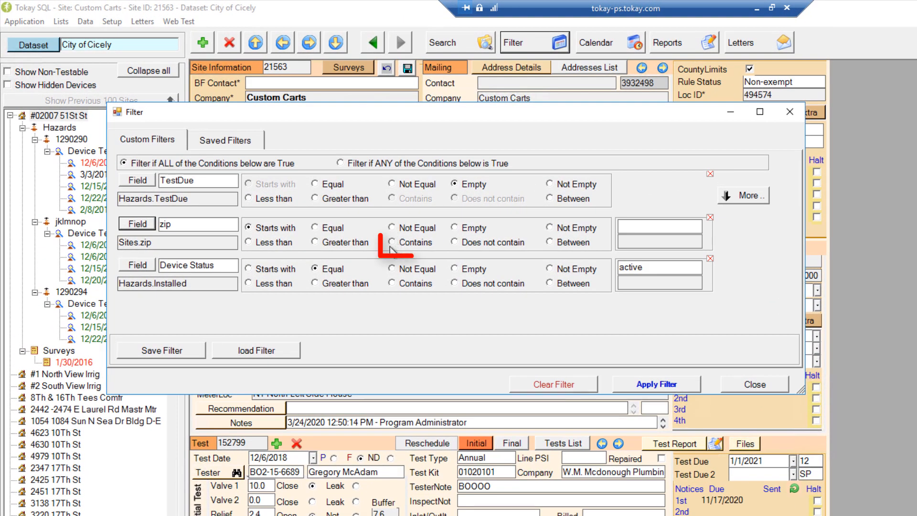
left_click(392, 243)
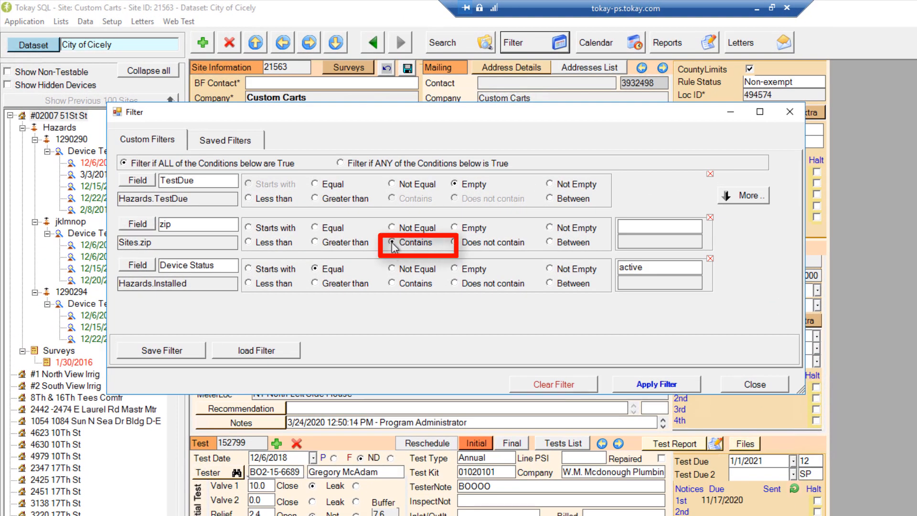
left_click(689, 227)
type("4")
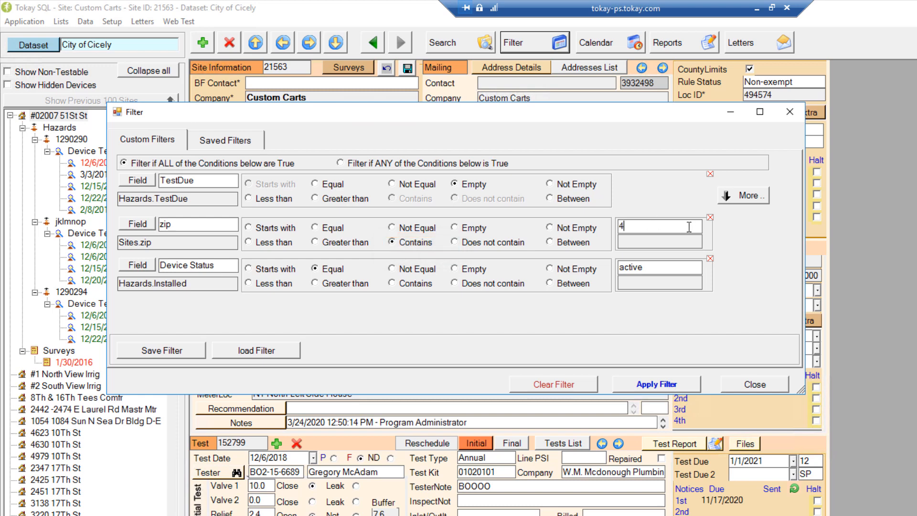
type("2383")
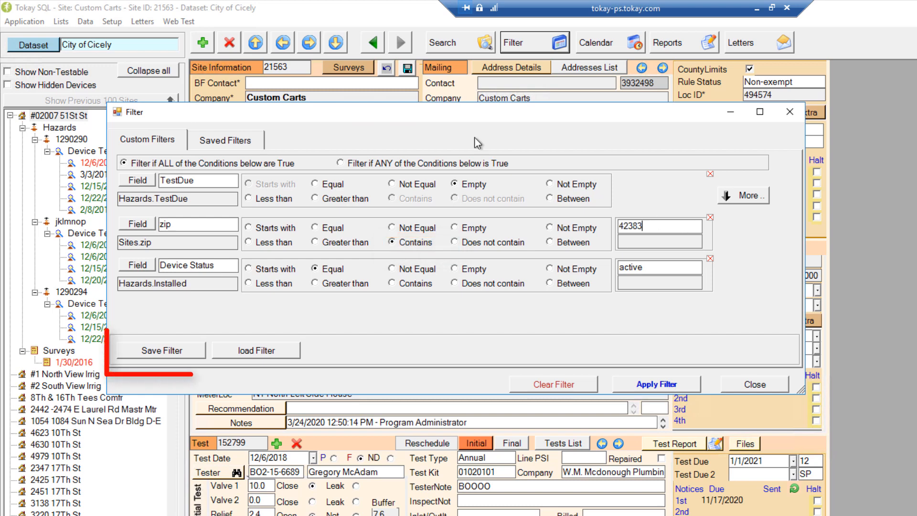
Step: Save the three-condition filter as "Training Filter" with a description naming the person who built it
left_click(168, 354)
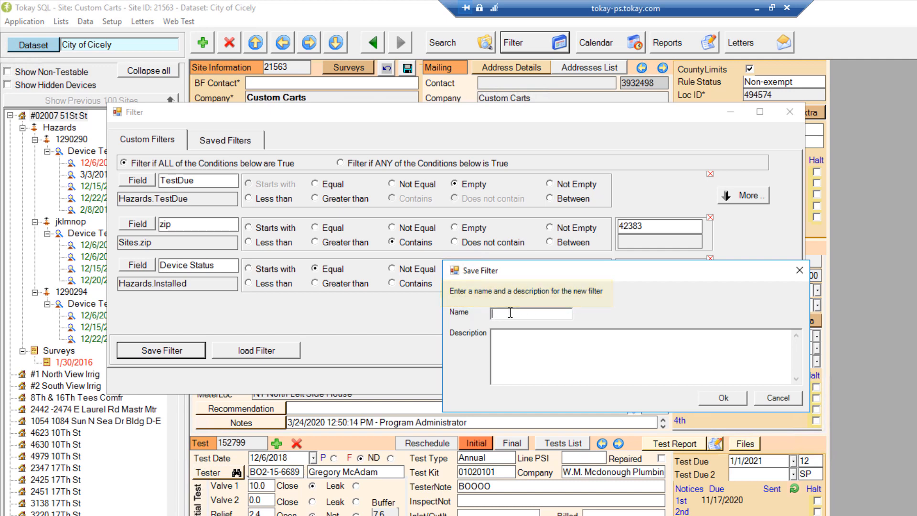
type("Training Filter")
left_click(515, 342)
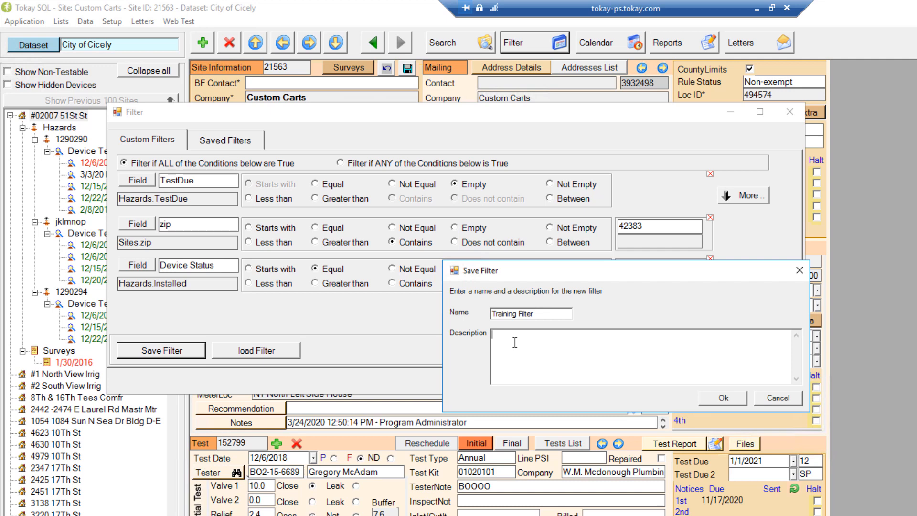
type("built by Sarah")
left_click(720, 394)
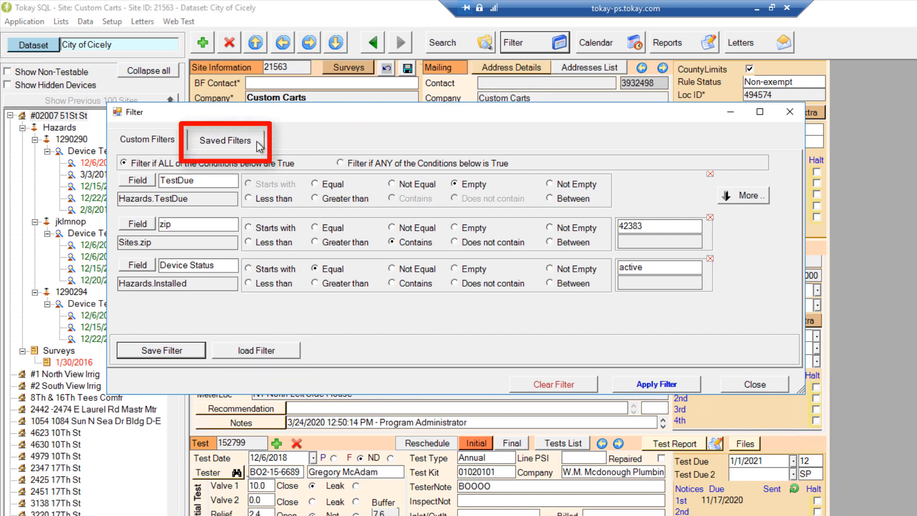
Step: Load the saved Training Filter for editing and remove its zip condition
left_click(290, 349)
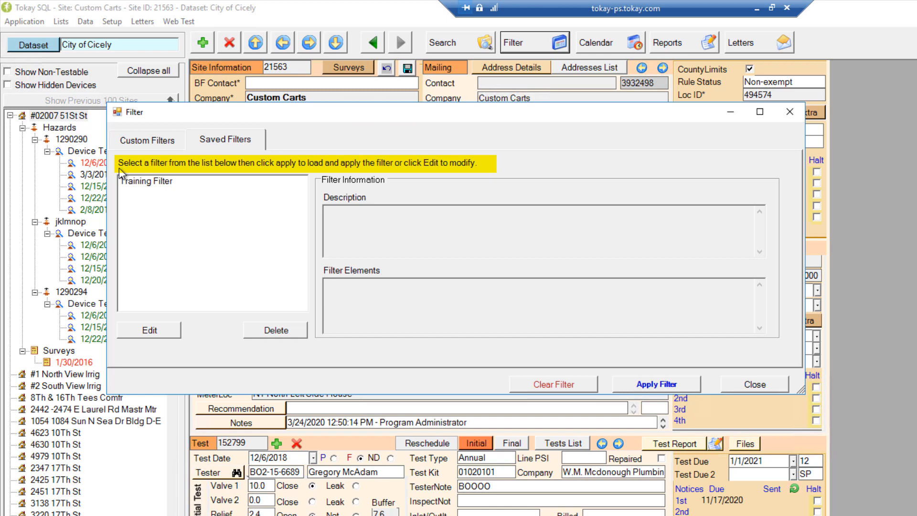
left_click(154, 182)
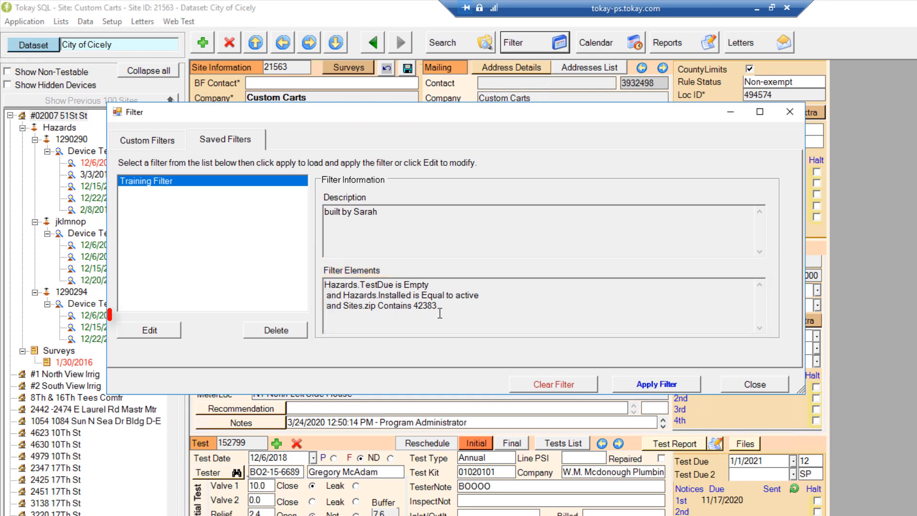
left_click(160, 331)
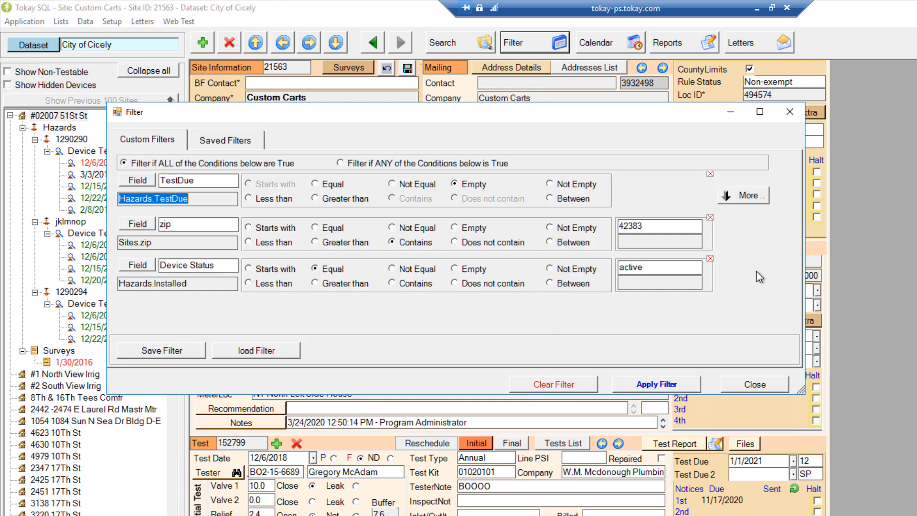
left_click(711, 218)
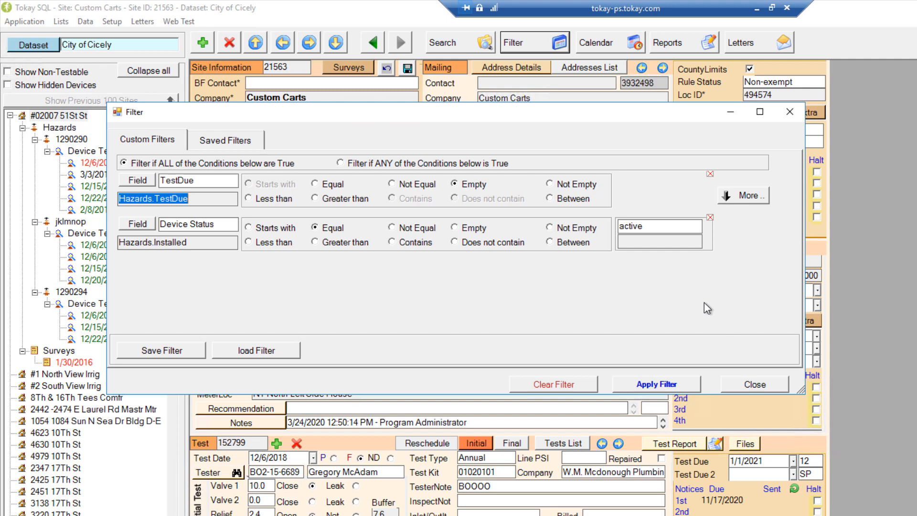
Step: Review the saved Training Filter's description and elements and return to the custom filter conditions
left_click(229, 140)
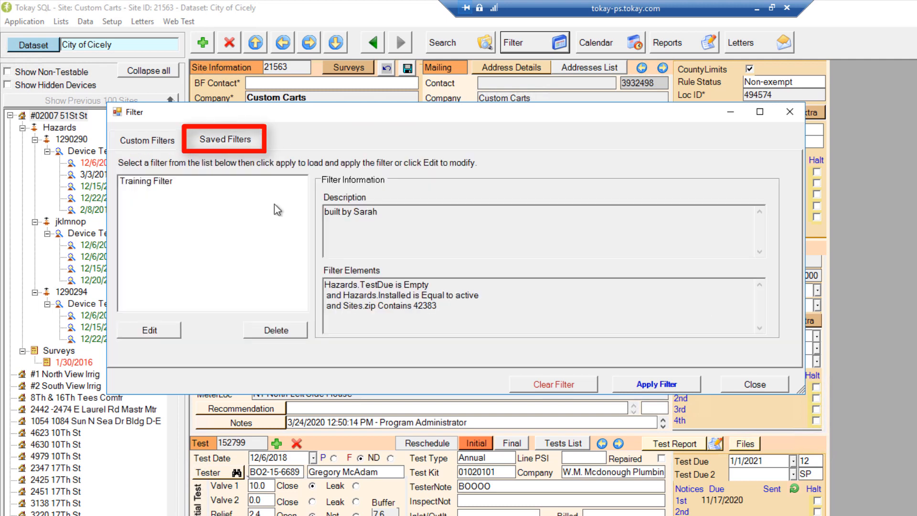
left_click(152, 184)
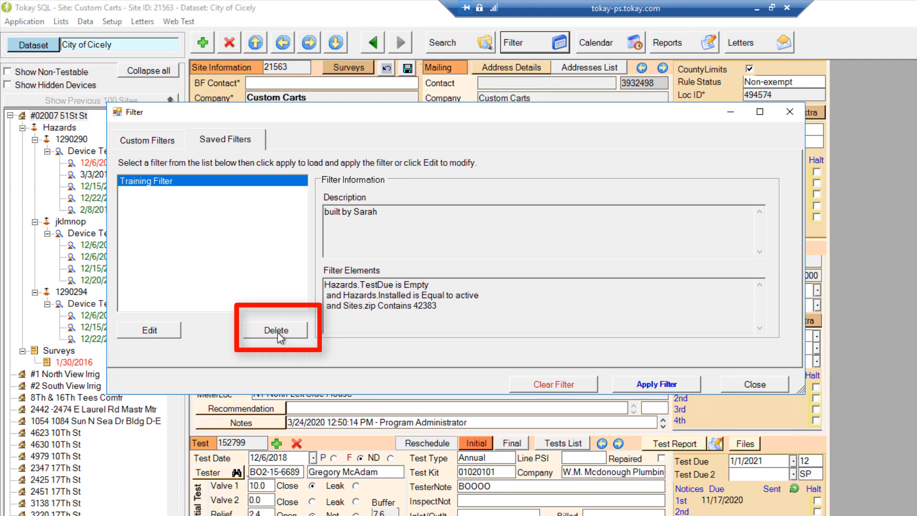
left_click(167, 141)
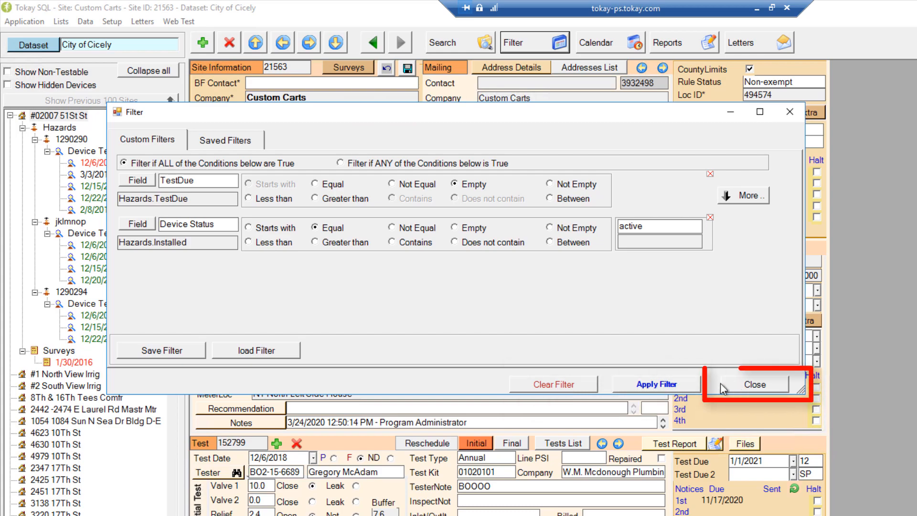
Step: Apply the custom filter for empty TestDue and active Device Status, and clear the filter again
left_click(649, 385)
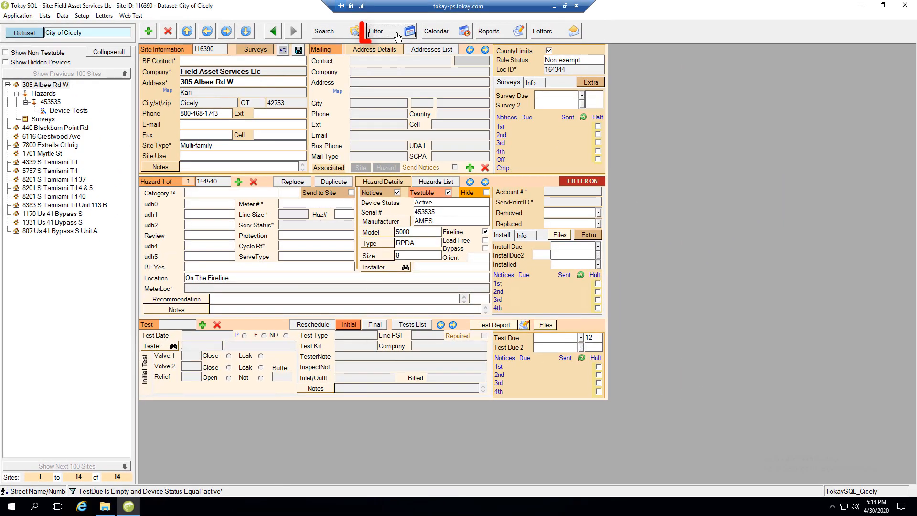
left_click(395, 32)
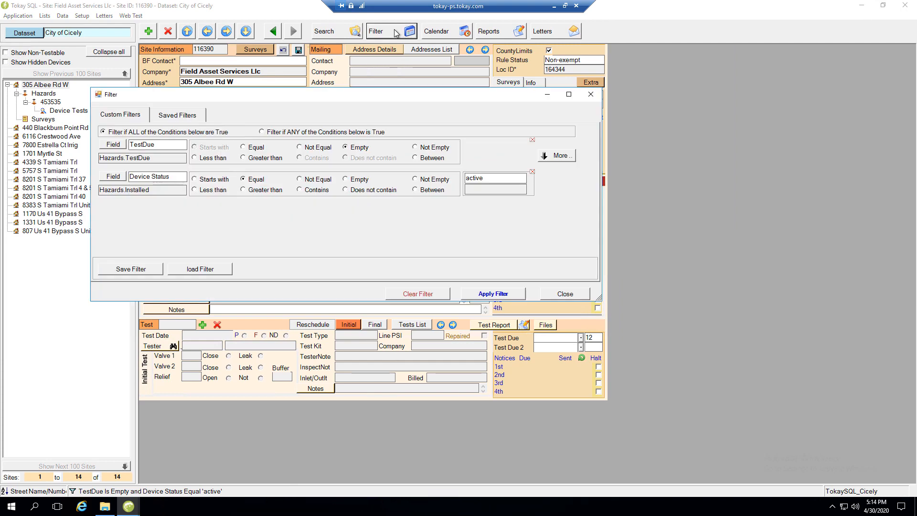
left_click(418, 294)
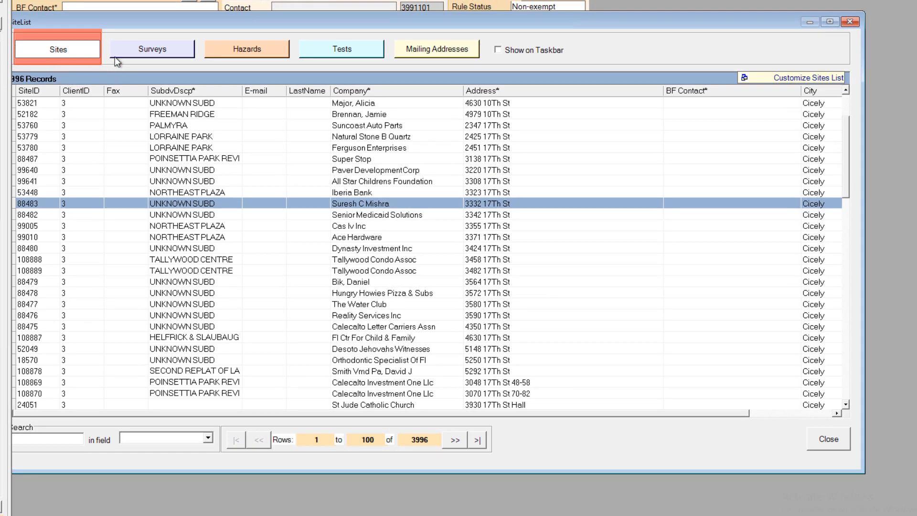
Step: Look through the Surveys, Hazards, Tests and Mailing Addresses record lists
left_click(134, 52)
left_click(246, 48)
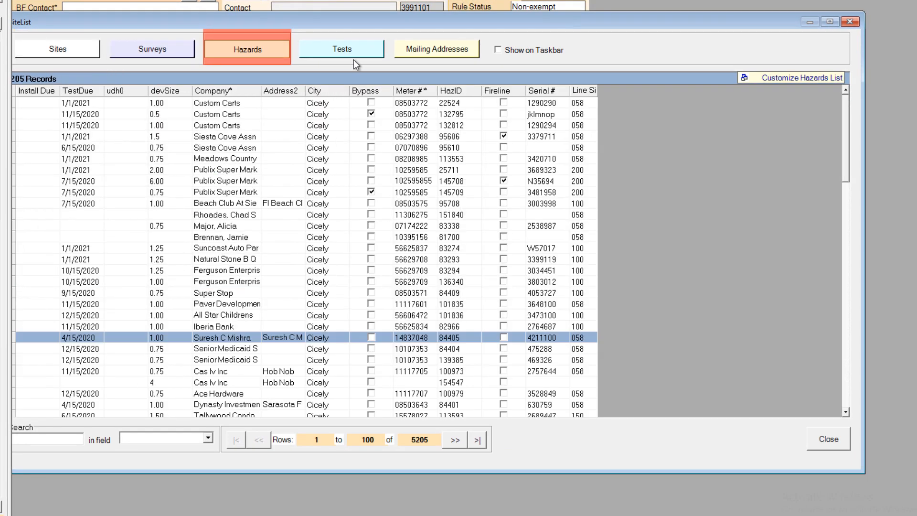
left_click(362, 54)
left_click(446, 51)
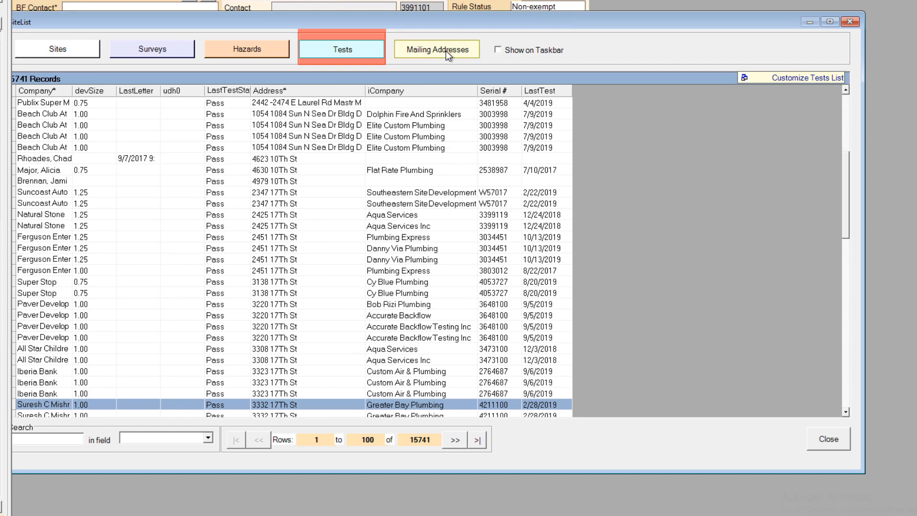
left_click_drag(432, 22, 483, 16)
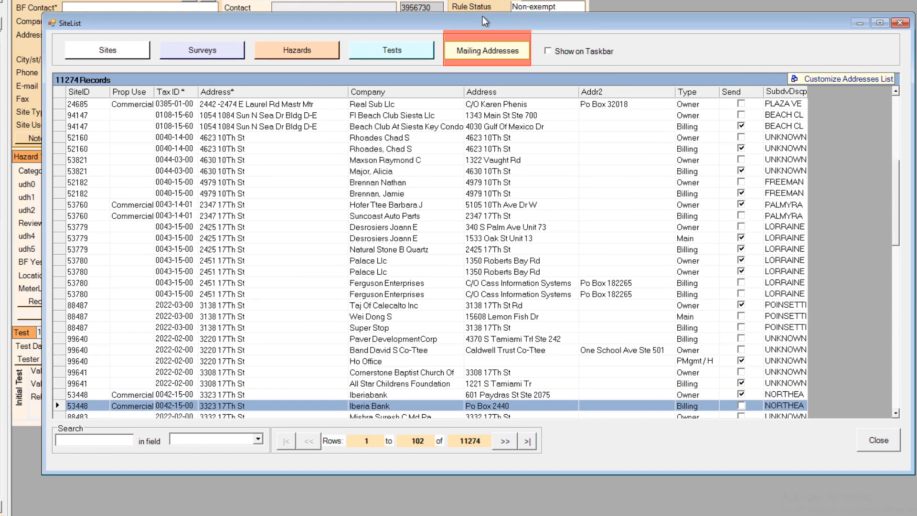
Step: Page forward through the Hazards list, jump to its last rows and return to the first rows
left_click(282, 40)
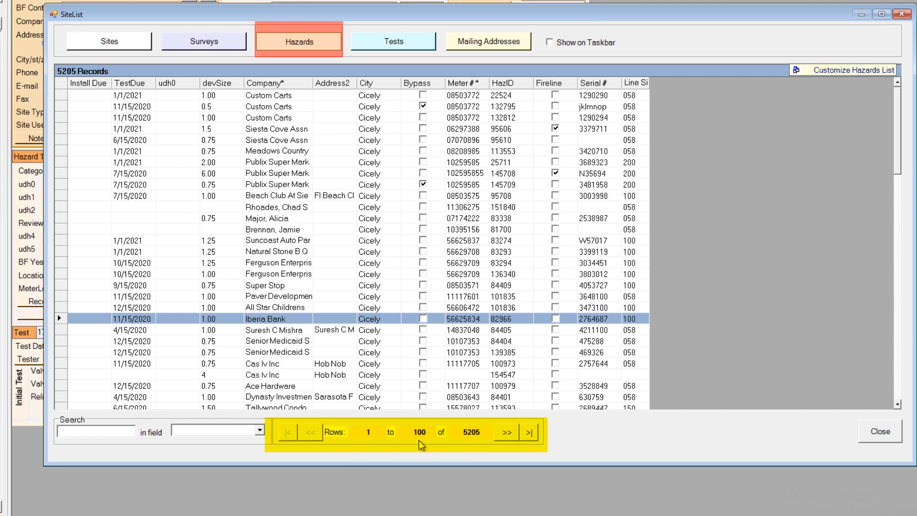
left_click(508, 440)
left_click(507, 440)
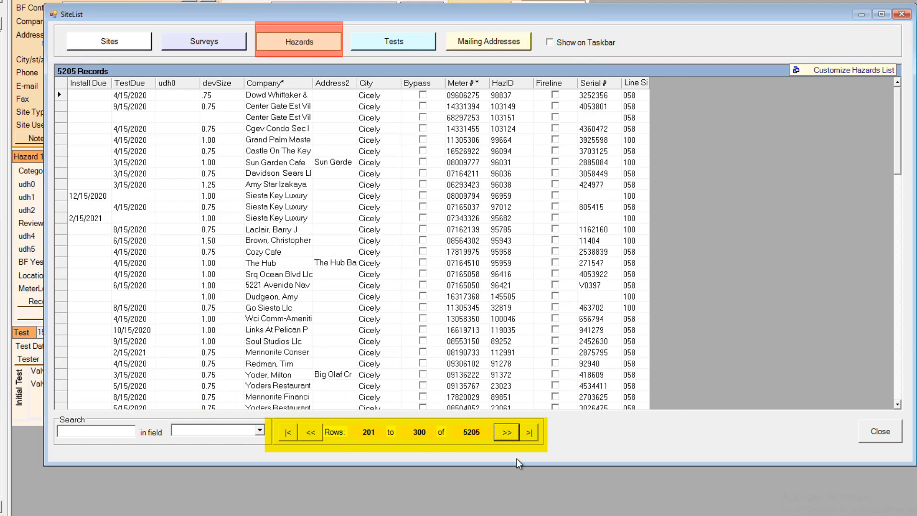
left_click(533, 438)
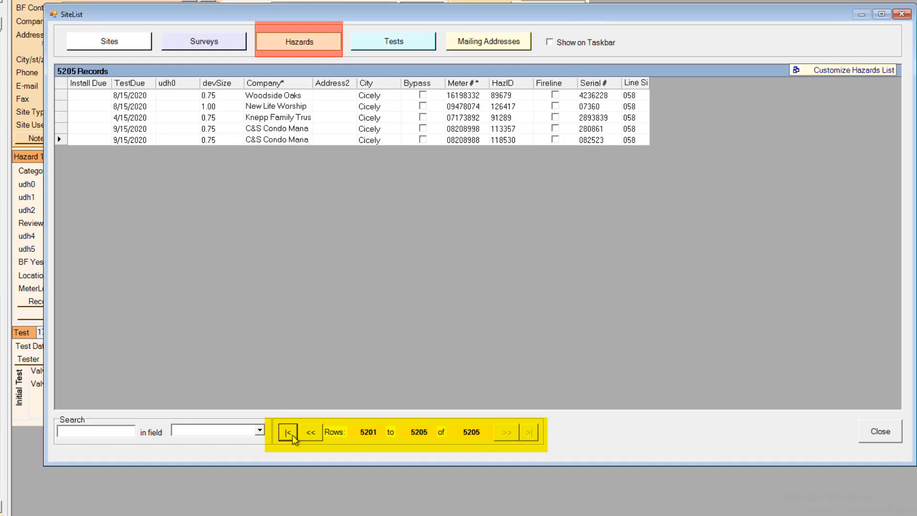
left_click(293, 437)
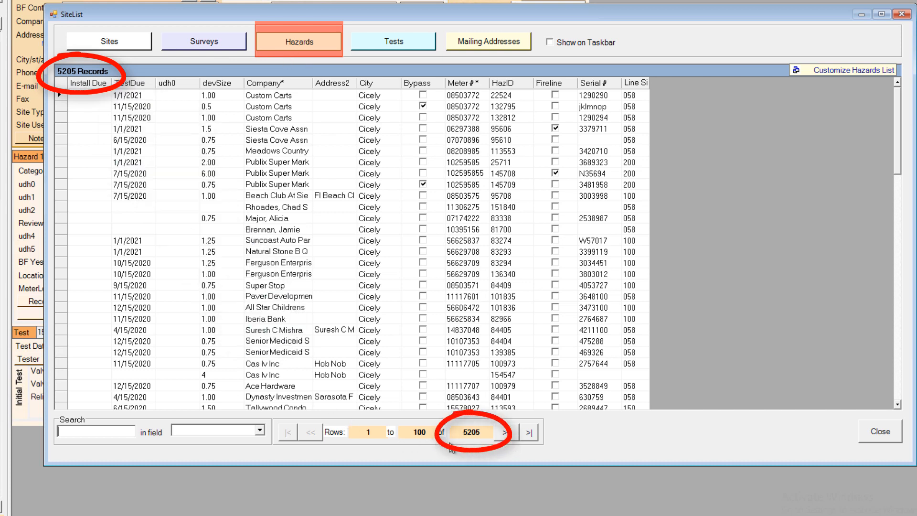
Step: Sort the Hazards list by TestDue and after that by Company
left_click(130, 85)
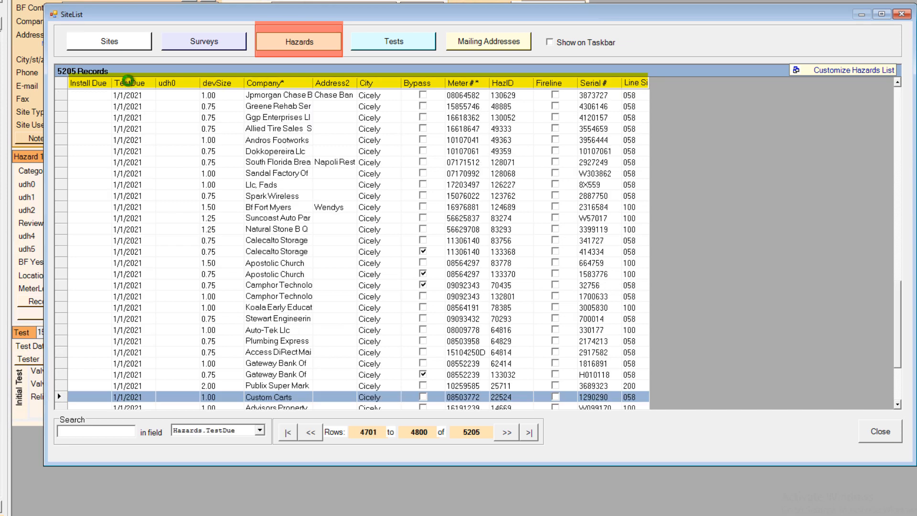
left_click(266, 80)
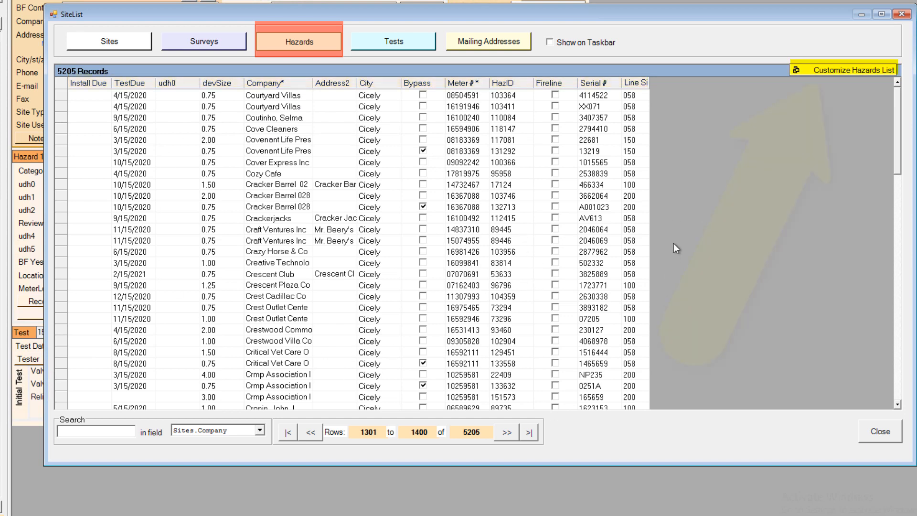
Step: Customize the Hazards list's selected fields by adding Haz# (HazNum) and removing Bypass
left_click(831, 72)
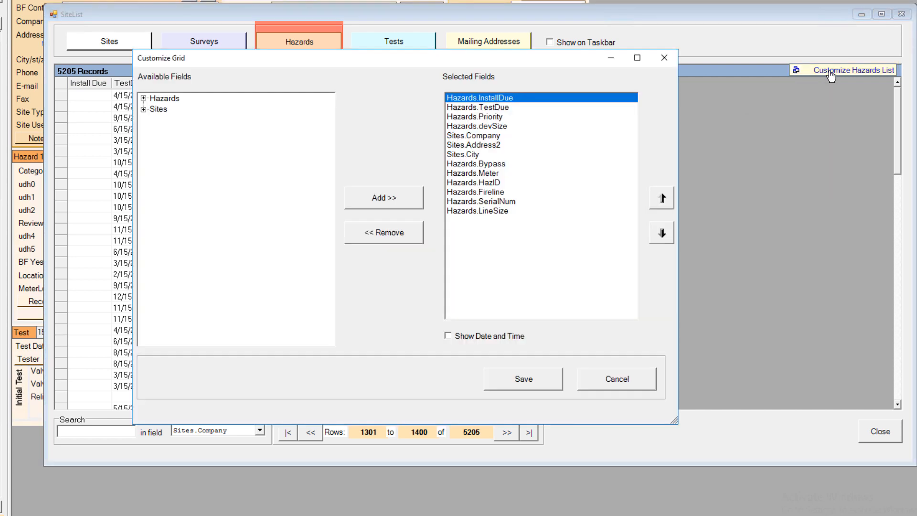
left_click(144, 97)
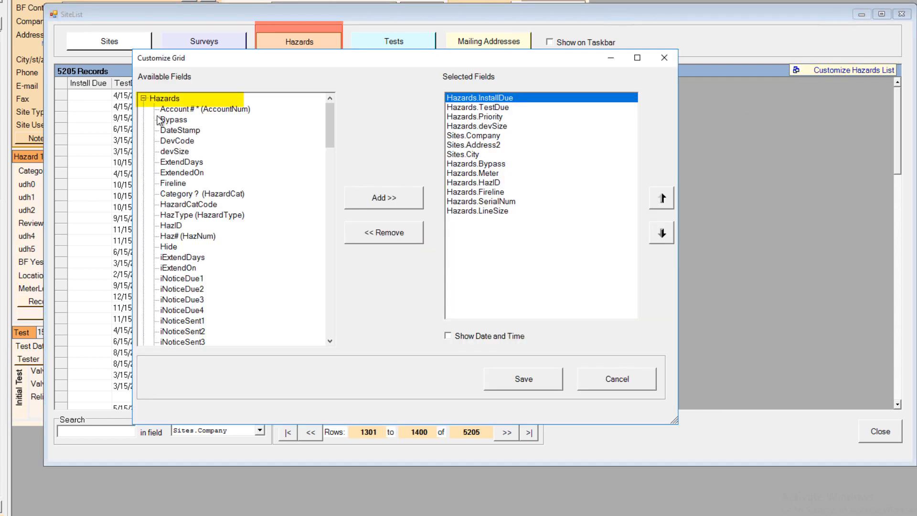
left_click(196, 236)
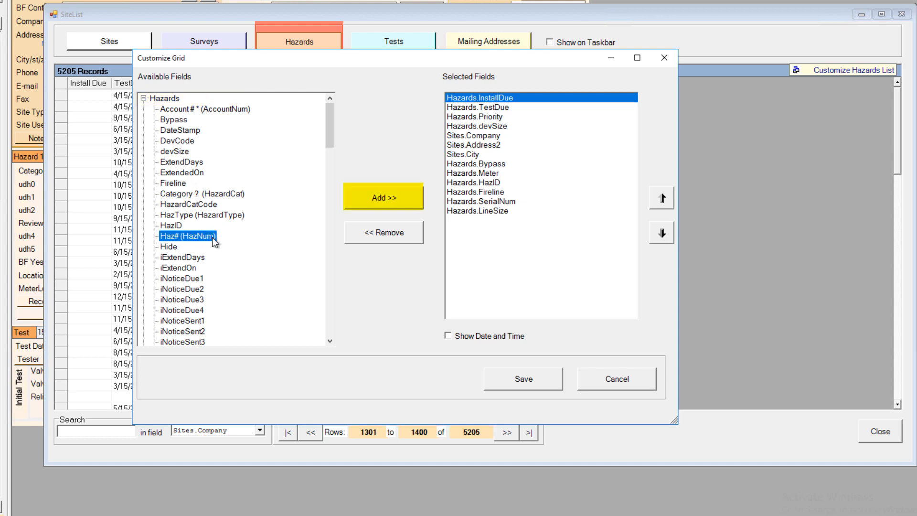
left_click(375, 203)
left_click(478, 174)
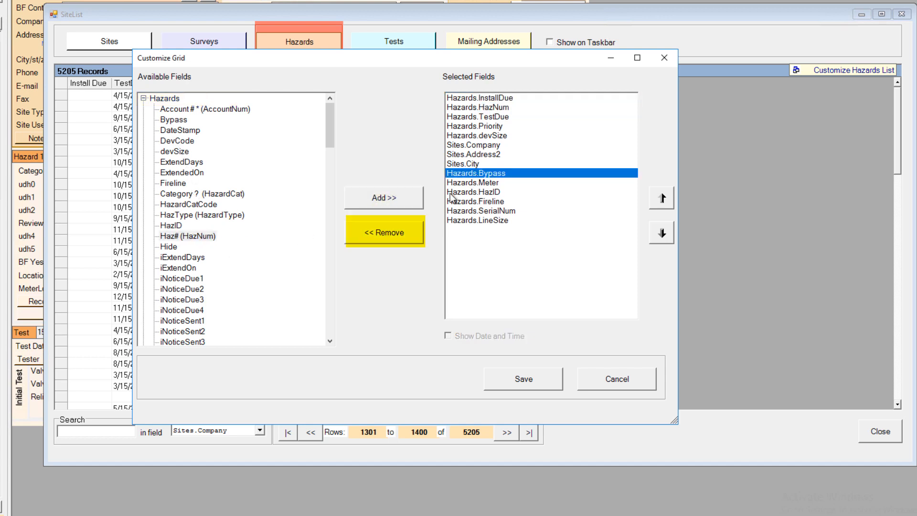
left_click(385, 233)
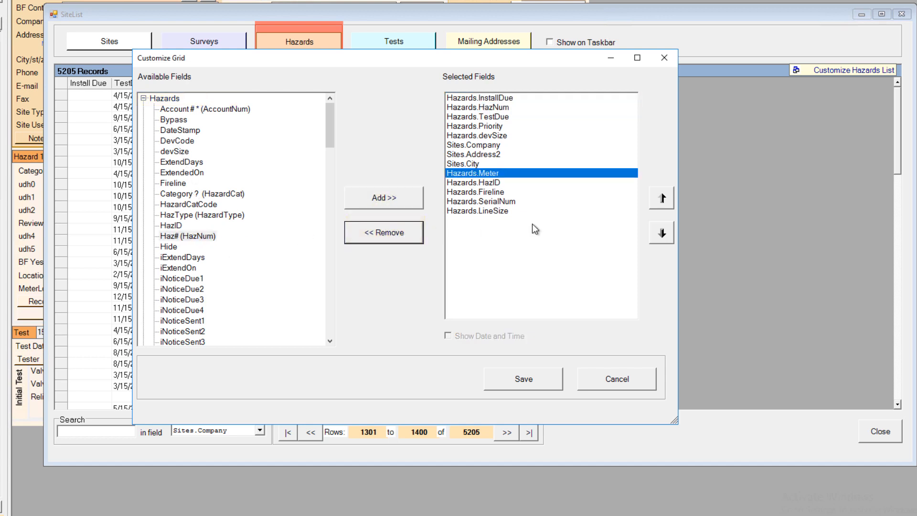
Step: Move Hazards.Meter up three places to directly above Sites.Company in the selected fields and save the customized grid
left_click(664, 197)
left_click(664, 197)
left_click(665, 197)
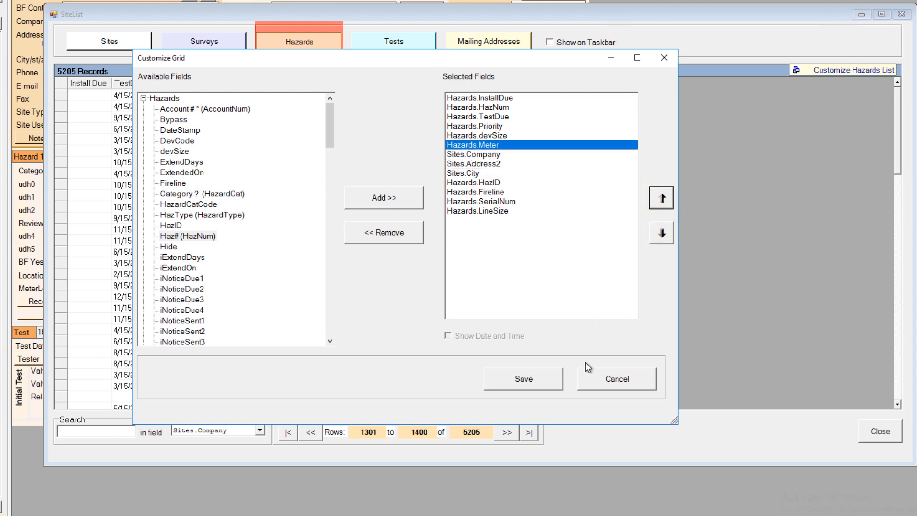
left_click(547, 385)
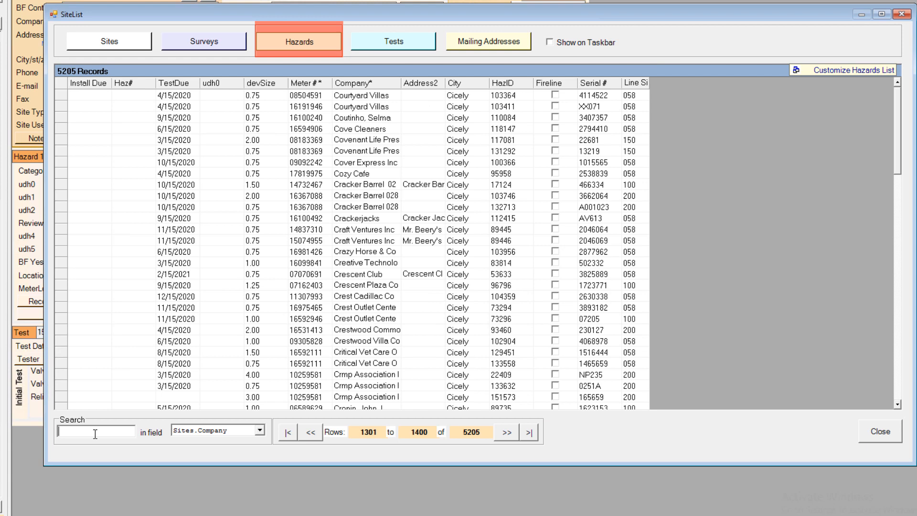
Step: Search the Hazards list for "Dance" in the Sites.Company field, then close the site list
left_click(260, 432)
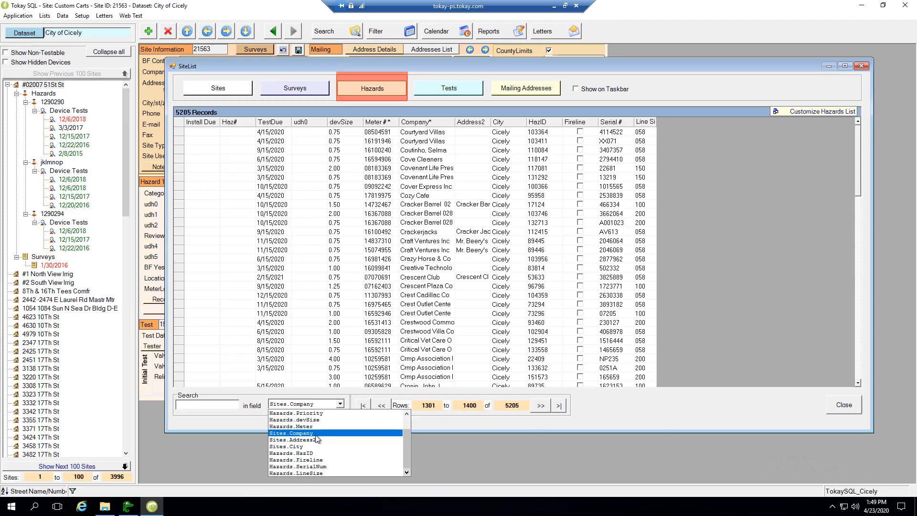
left_click(318, 437)
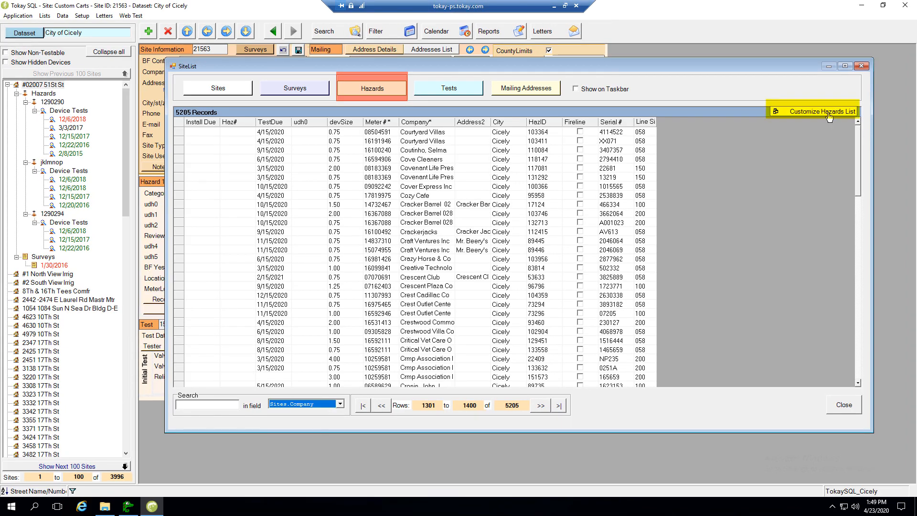
left_click(209, 406)
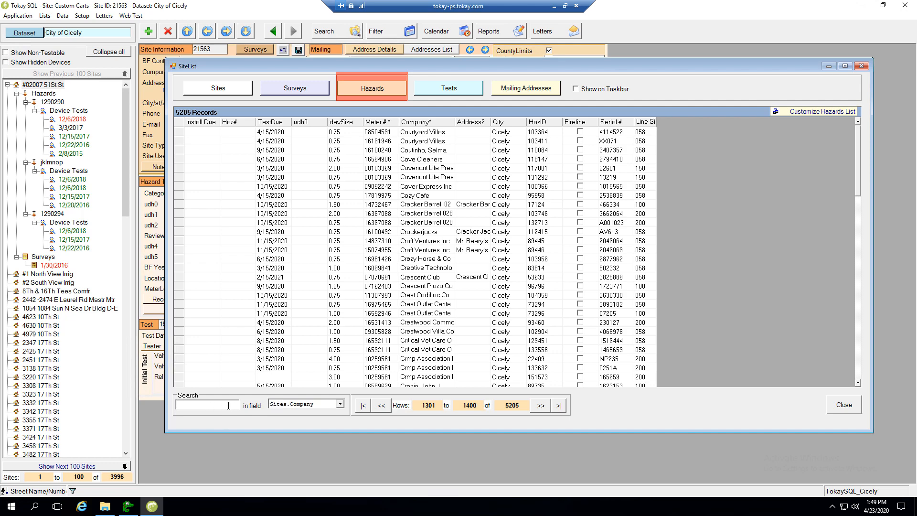
type("D")
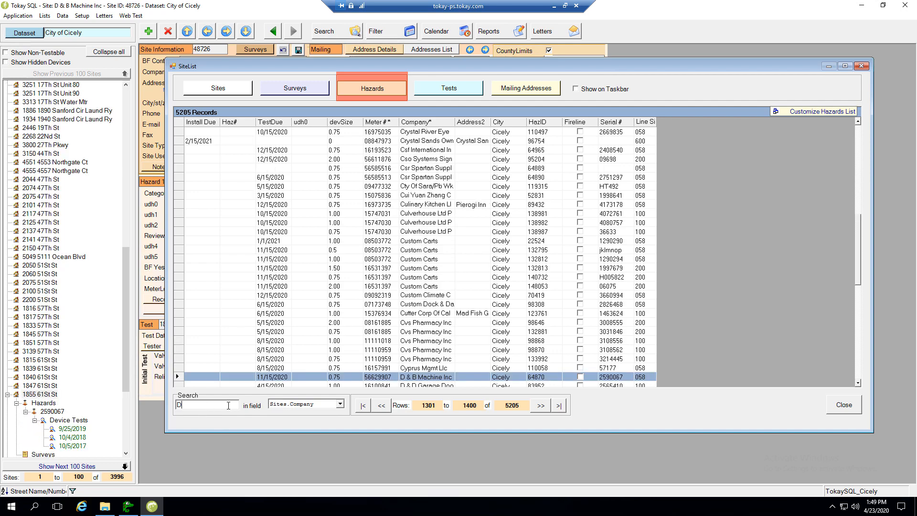
type("ance")
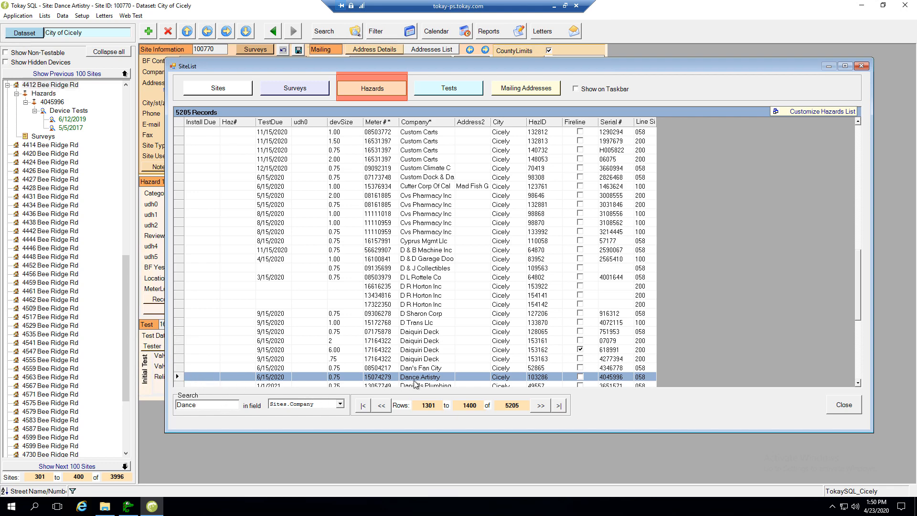
left_click(844, 406)
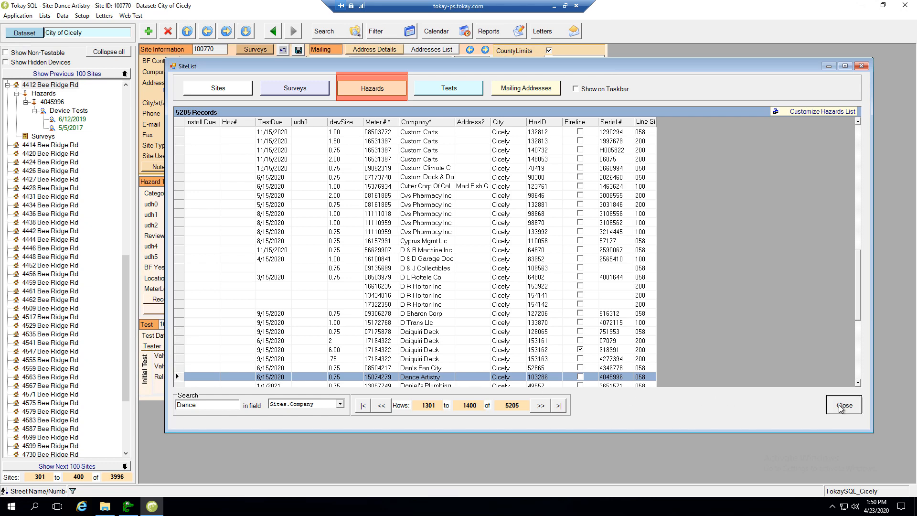